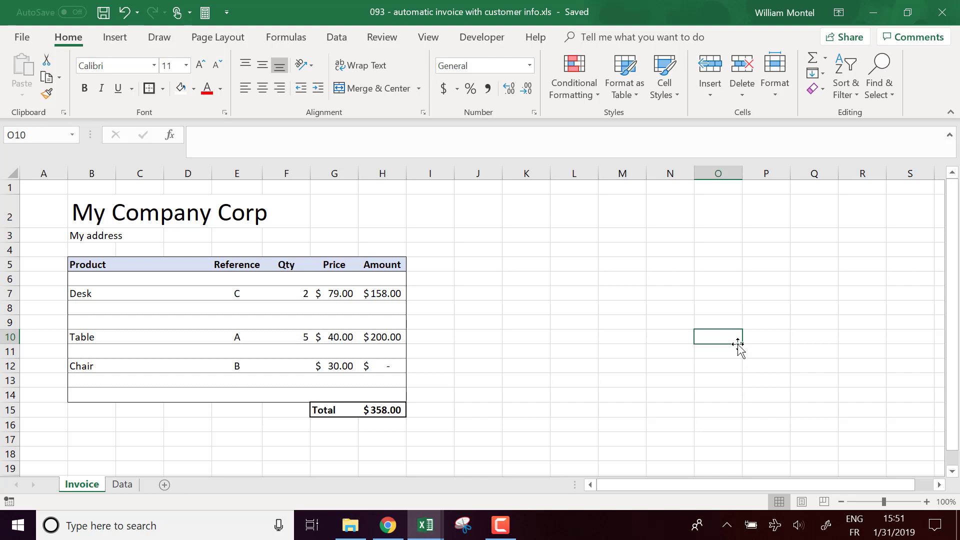
# Review the Invoice sheet's My Company Corp title, which spans B2 to F2, and the Desk row cells
pyautogui.click(524, 295)
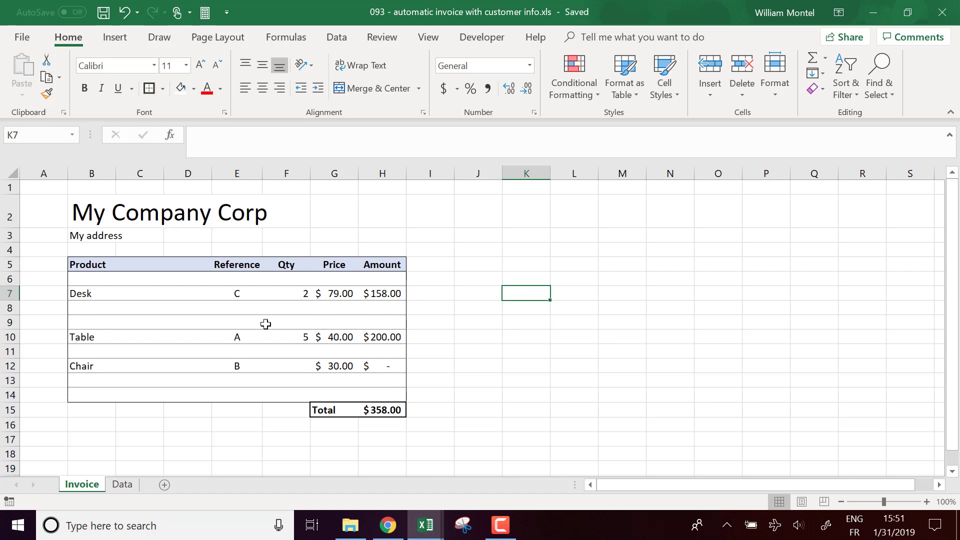
pyautogui.click(495, 280)
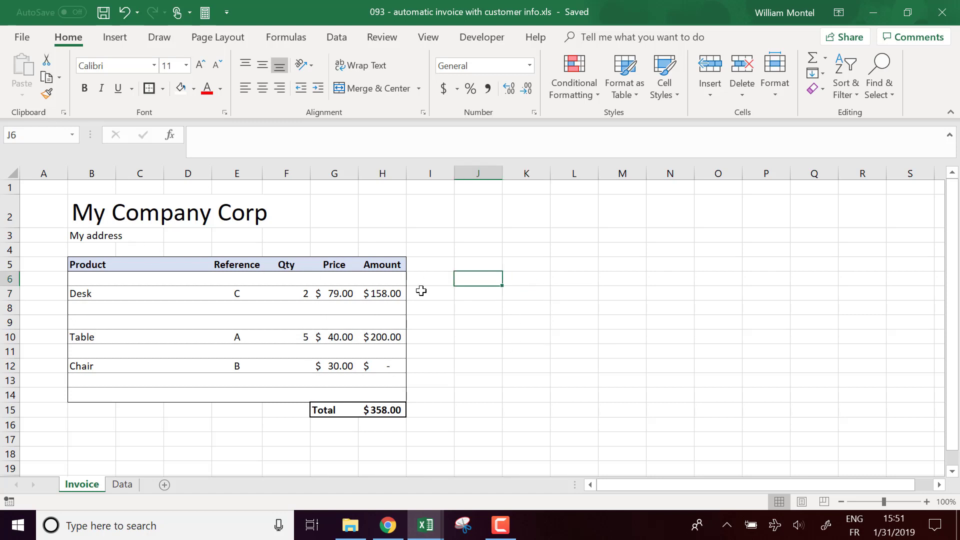
pyautogui.moveTo(290, 238); pyautogui.dragTo(389, 234)
pyautogui.click(110, 213)
pyautogui.keyDown('shift'); pyautogui.click(275, 226); pyautogui.keyUp('shift')
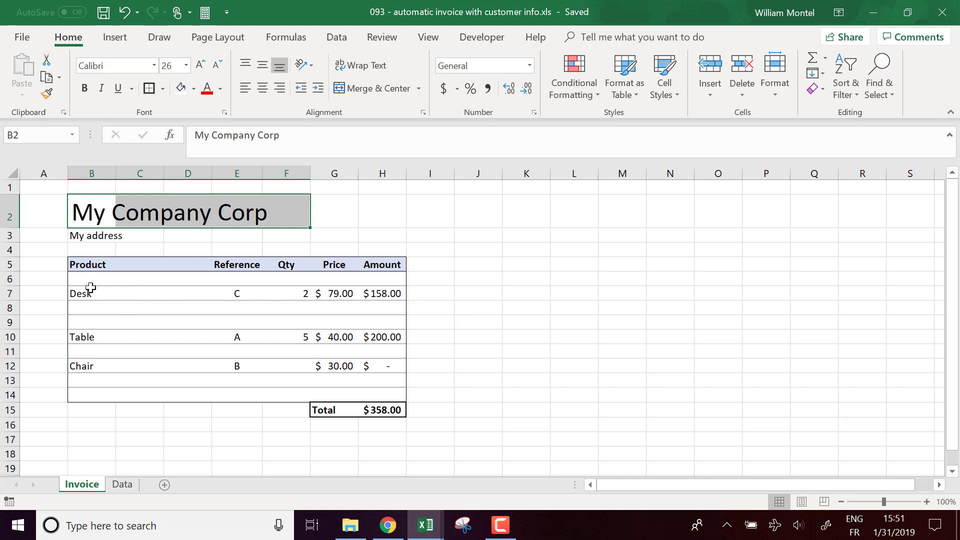
pyautogui.click(235, 292)
pyautogui.click(299, 294)
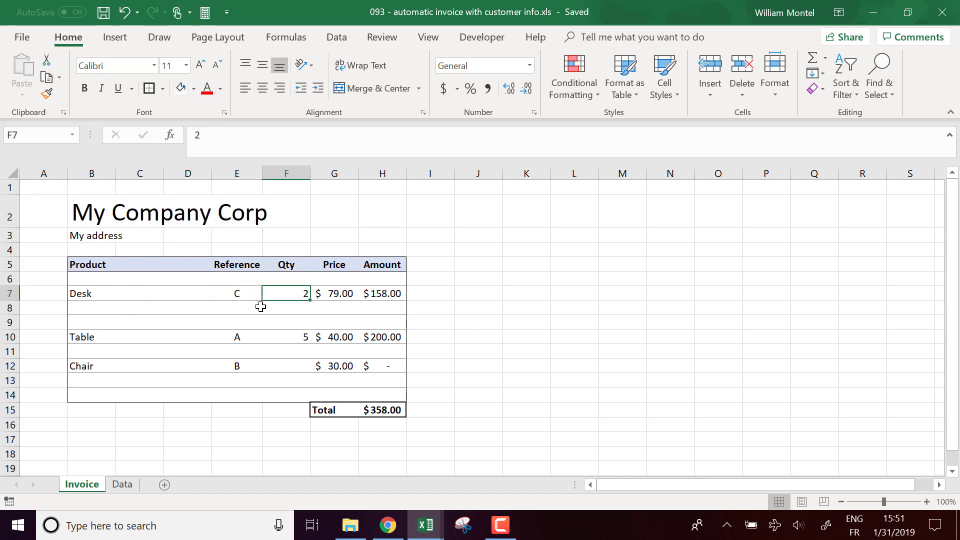
# Inspect the Reference list in E7, the H15 Total formula and the company address block
pyautogui.click(244, 293)
pyautogui.click(290, 298)
pyautogui.click(385, 409)
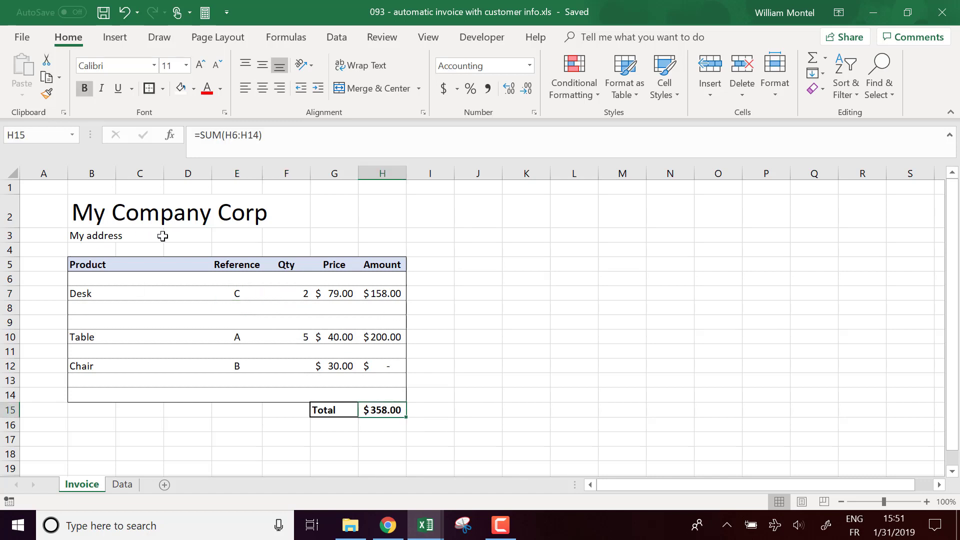
pyautogui.moveTo(87, 214); pyautogui.dragTo(287, 240)
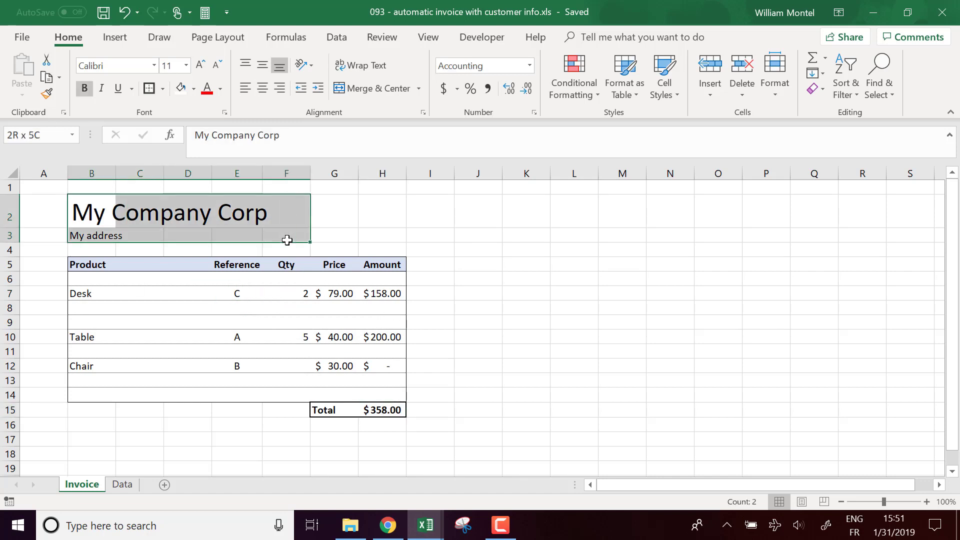
pyautogui.click(102, 234)
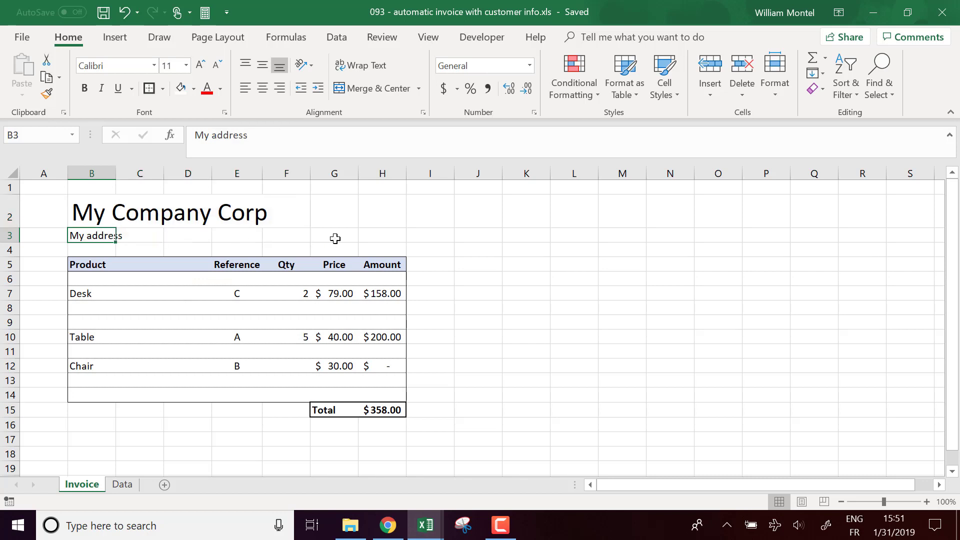
pyautogui.moveTo(282, 234); pyautogui.dragTo(389, 235)
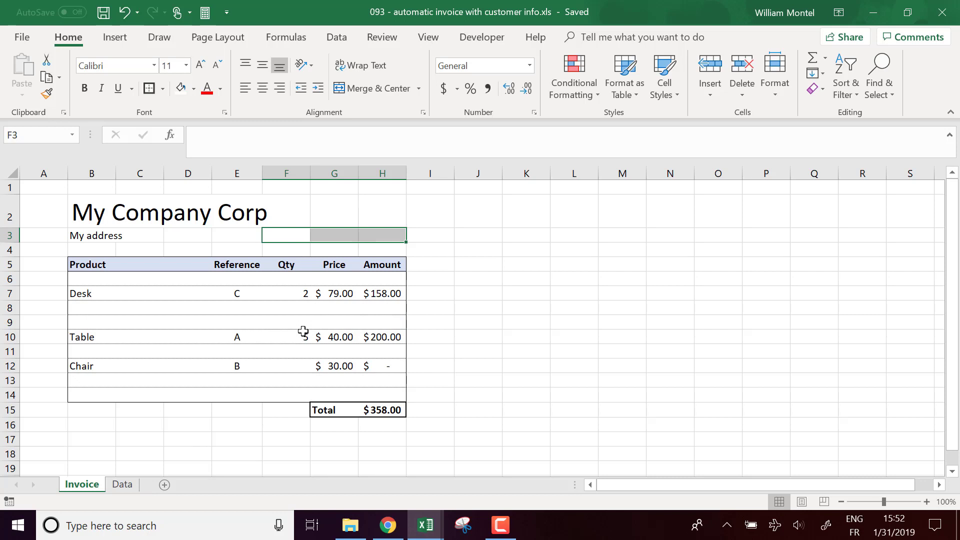
pyautogui.click(565, 323)
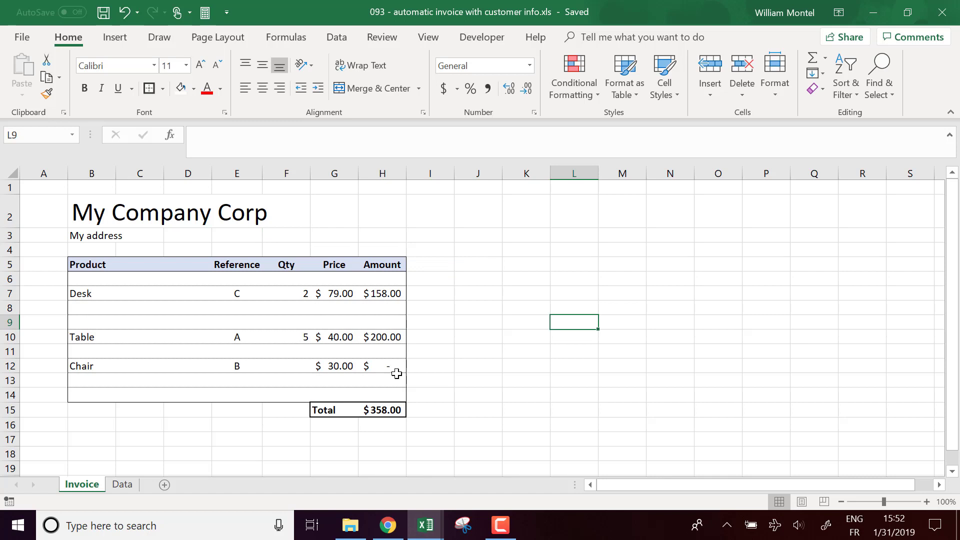
# On the Data sheet, enter the heading 'Customer names' in F1 and widen column F to fit
pyautogui.click(130, 482)
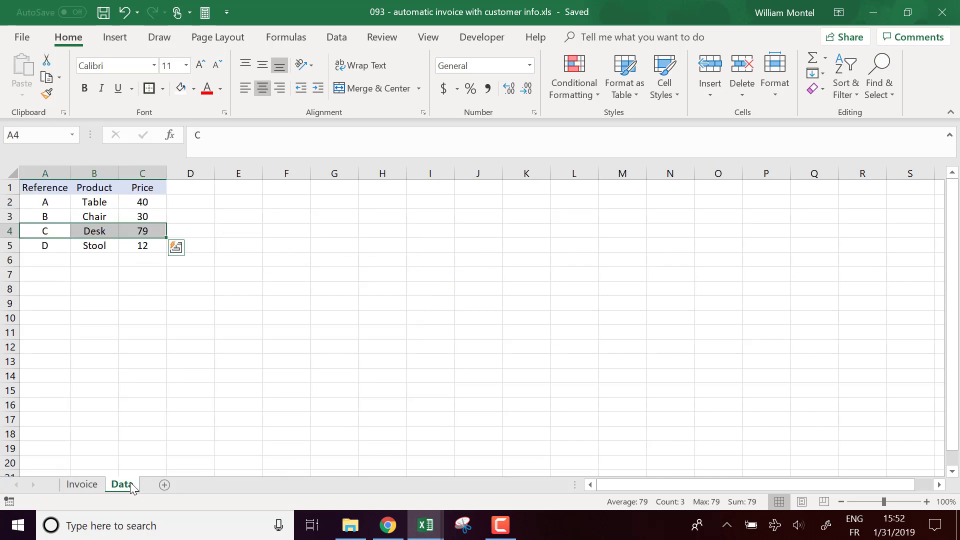
pyautogui.moveTo(228, 310); pyautogui.dragTo(302, 278)
pyautogui.click(298, 188)
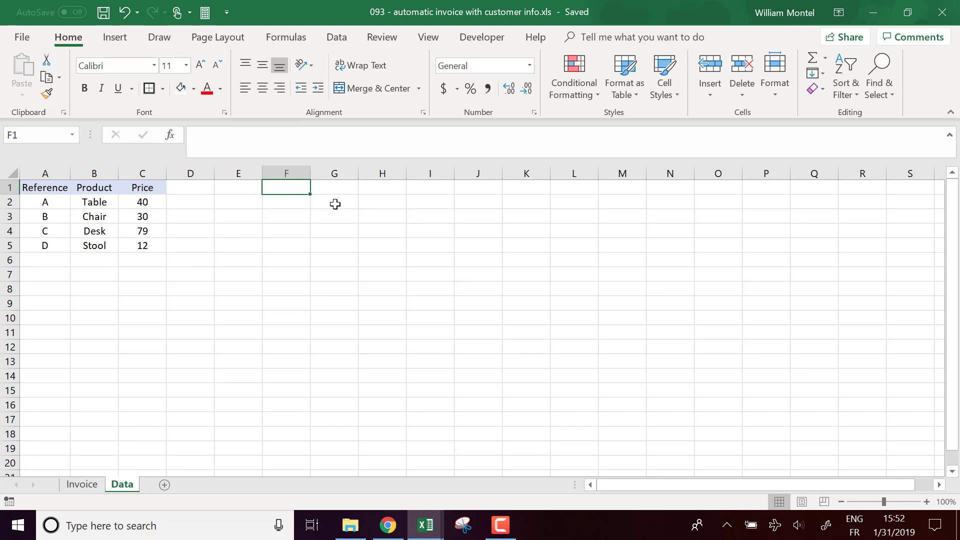
pyautogui.write('Custo')
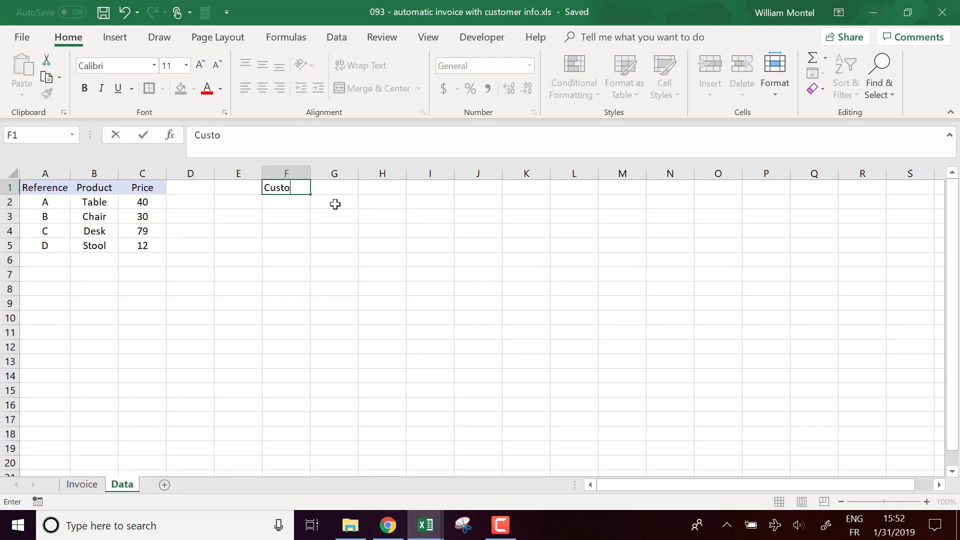
pyautogui.write('mer names')
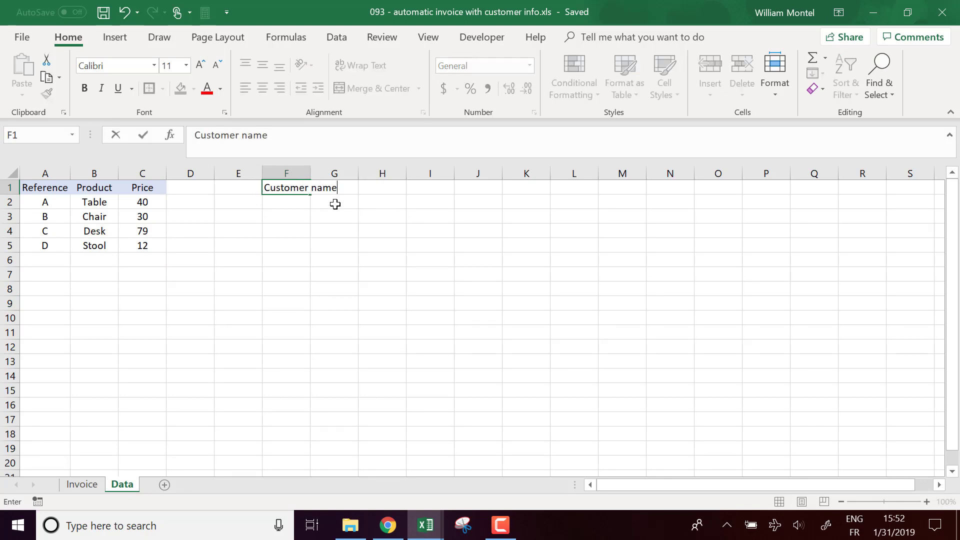
pyautogui.click(332, 201)
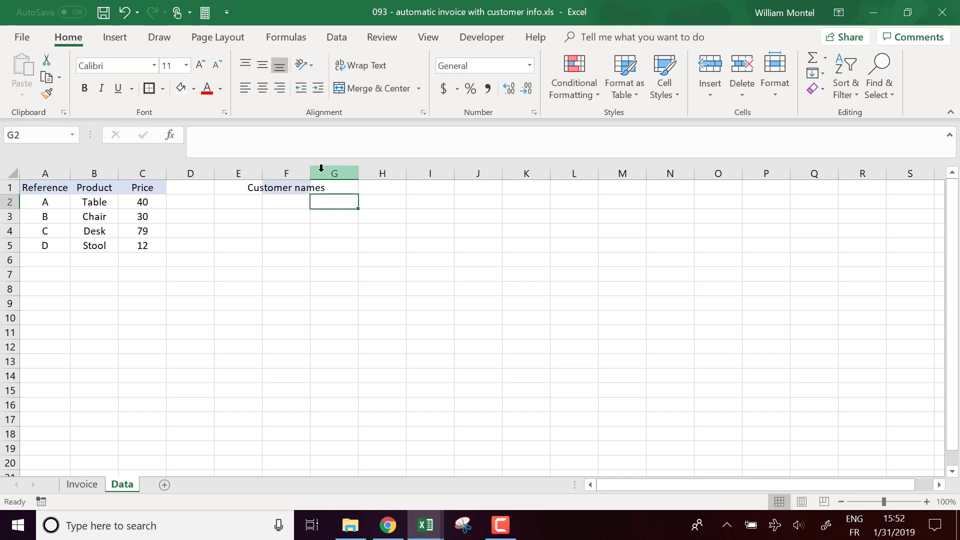
pyautogui.moveTo(310, 173); pyautogui.dragTo(382, 173)
# Add the headings 'Address' in G1 and 'Tax ID' in H1
pyautogui.click(411, 187)
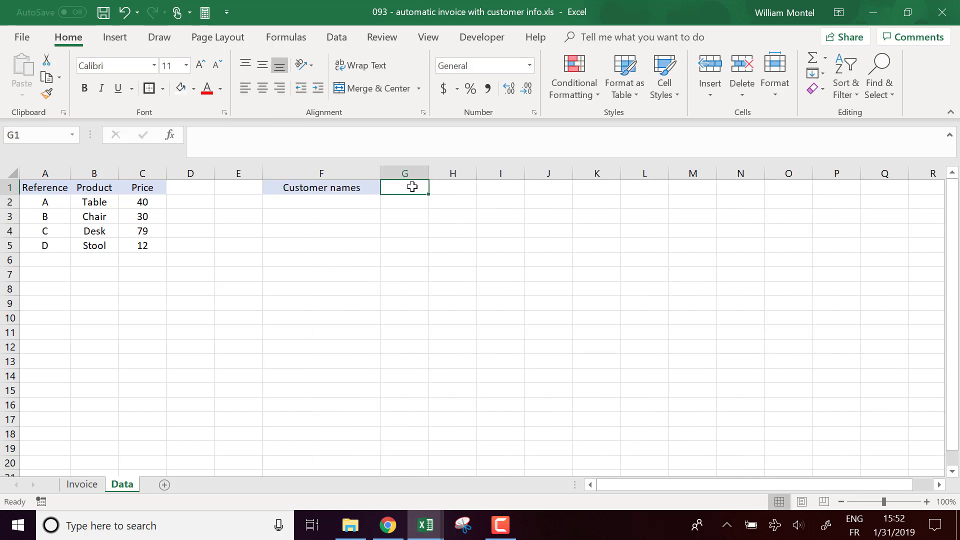
pyautogui.write('Address')
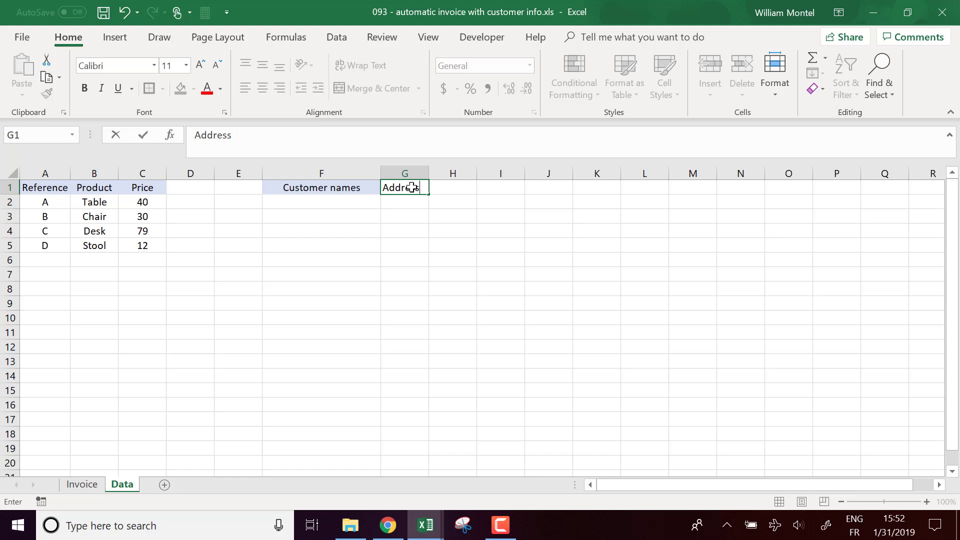
pyautogui.click(510, 248)
pyautogui.click(466, 187)
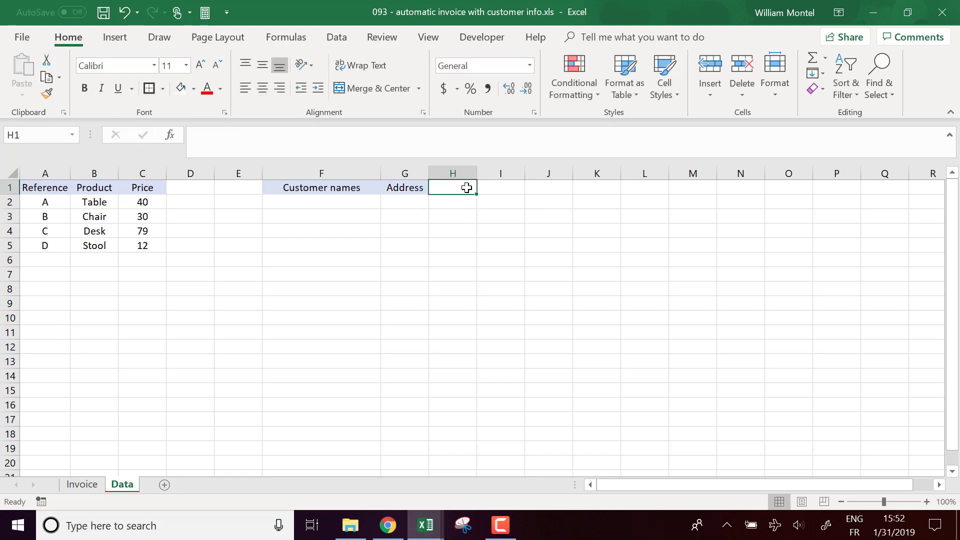
pyautogui.write('Tax ID')
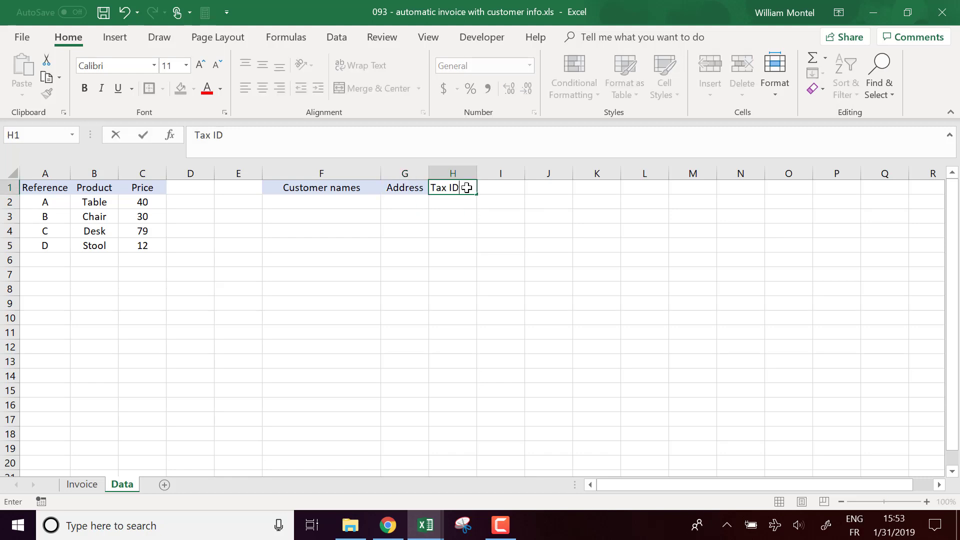
pyautogui.press('Return')
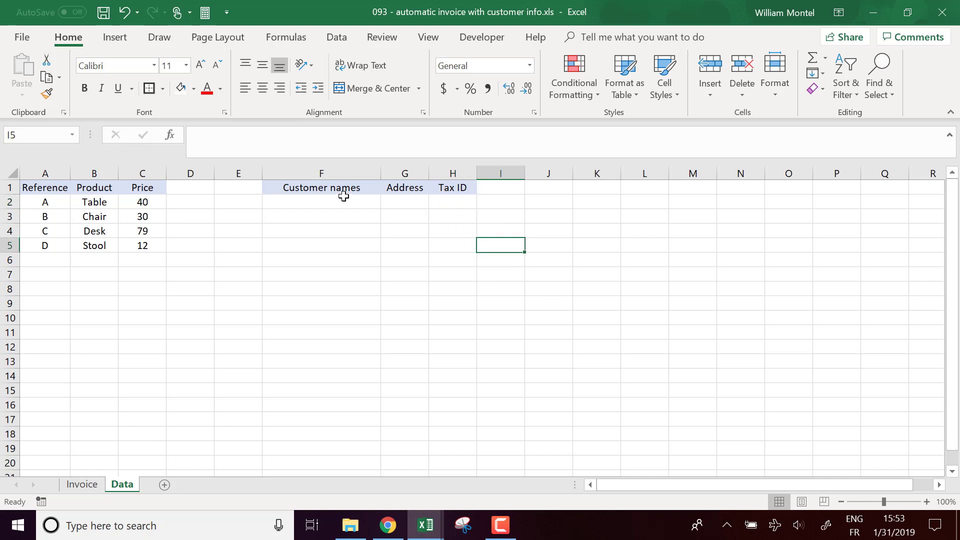
# Enter the customers Big Company, Huge Corp and Tiny Shop in F2:F4
pyautogui.click(362, 204)
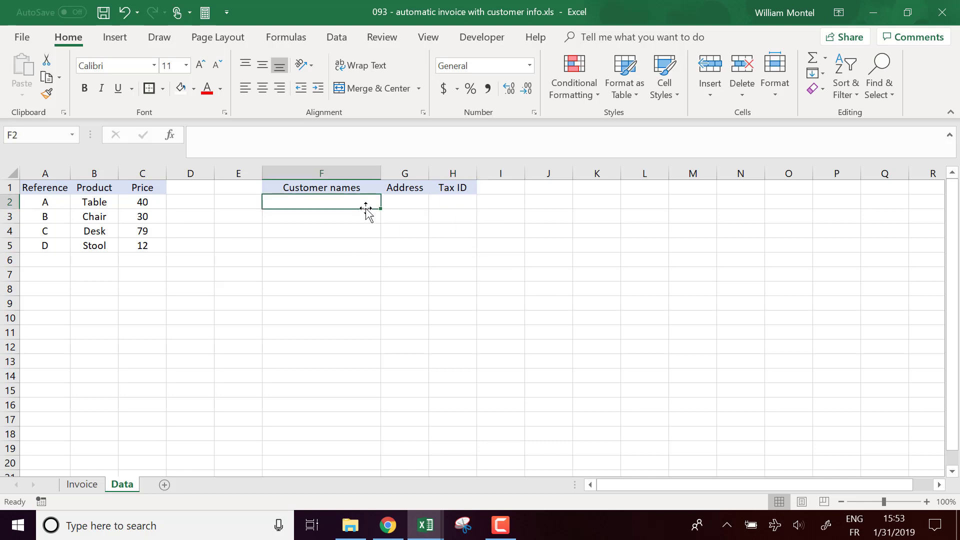
pyautogui.write('Big Co')
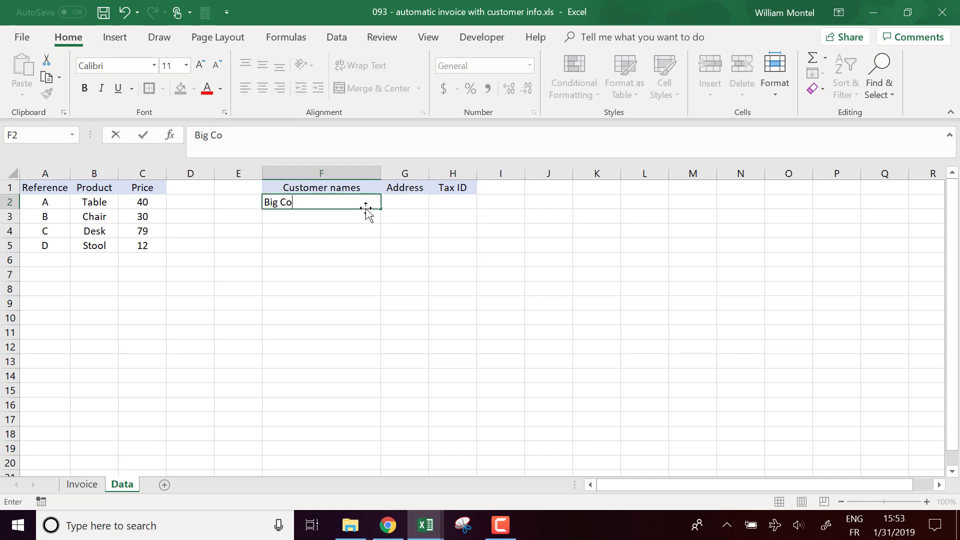
pyautogui.write('pmpany')
pyautogui.press('Return')
pyautogui.write('H')
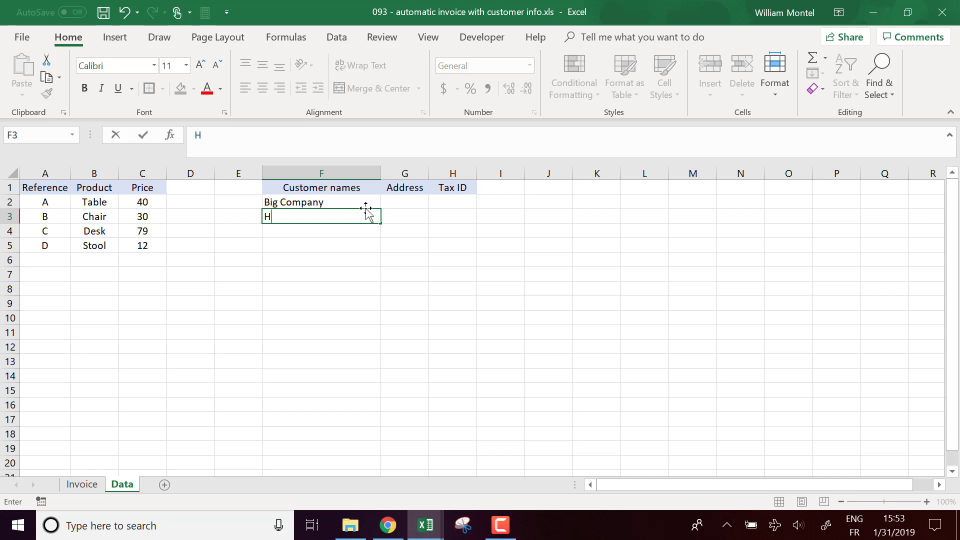
pyautogui.write('uge Corp')
pyautogui.press('Return')
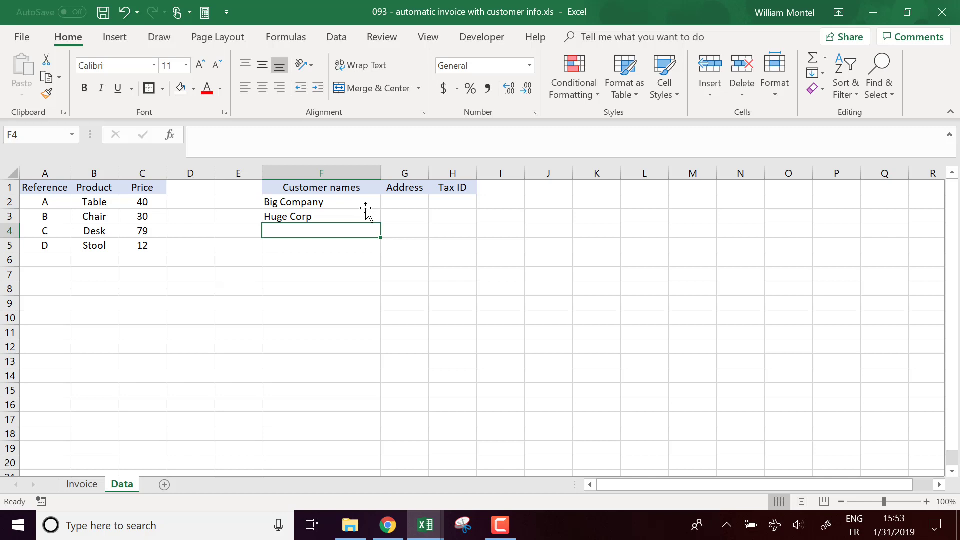
pyautogui.write('Tiny Sh')
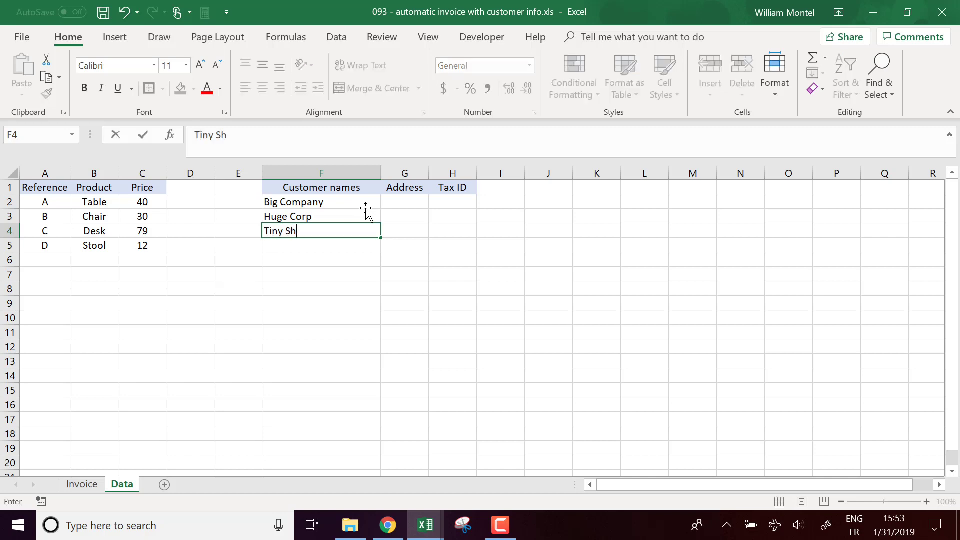
pyautogui.write('op')
pyautogui.press('Tab')
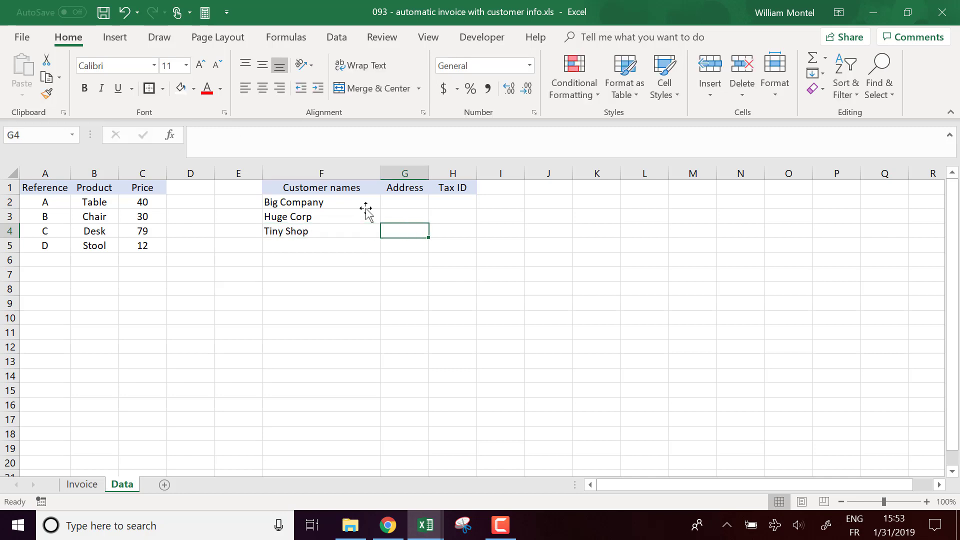
# Widen column G and enter the addresses Main St, Overseas and the corner in G2:G4
pyautogui.moveTo(427, 164); pyautogui.dragTo(449, 168)
pyautogui.click(425, 201)
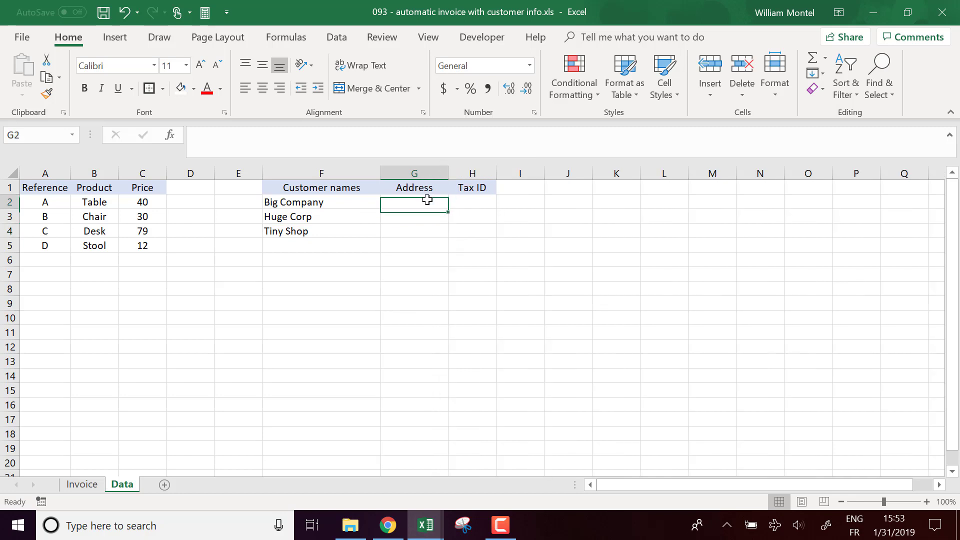
pyautogui.write('Main St')
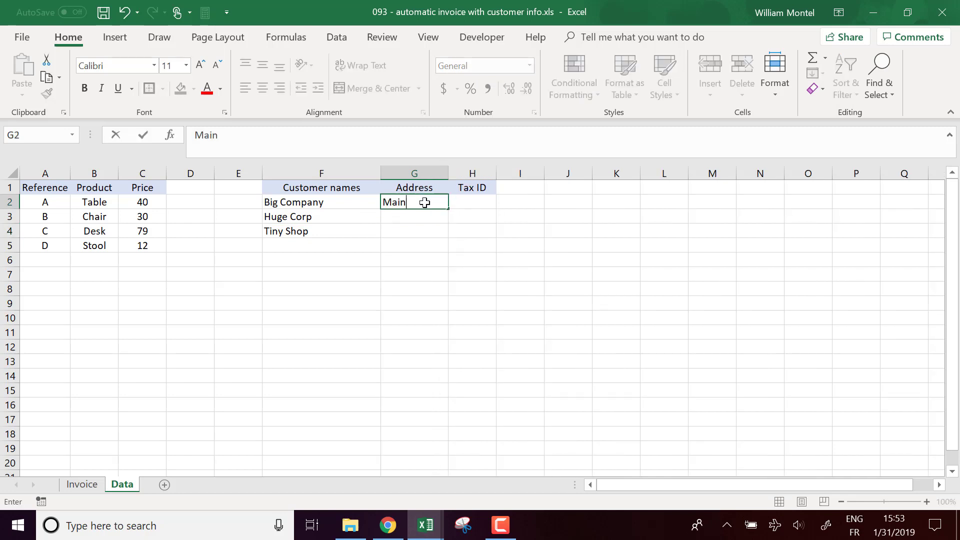
pyautogui.press('Return')
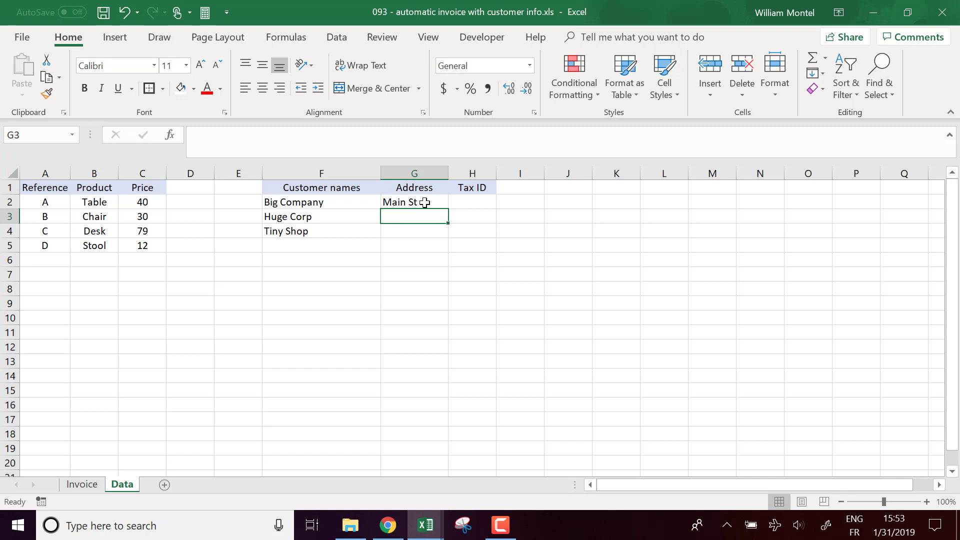
pyautogui.write('OVerseas')
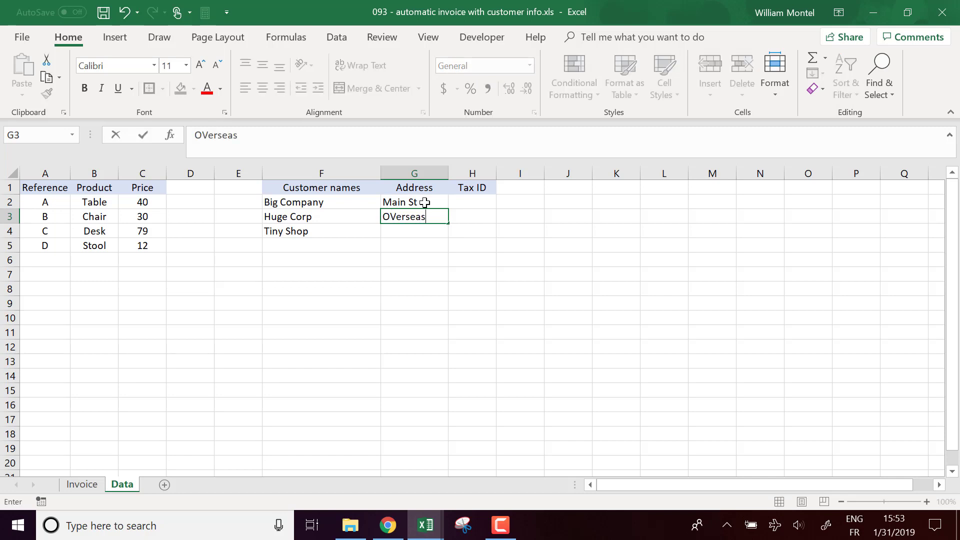
pyautogui.press('Return')
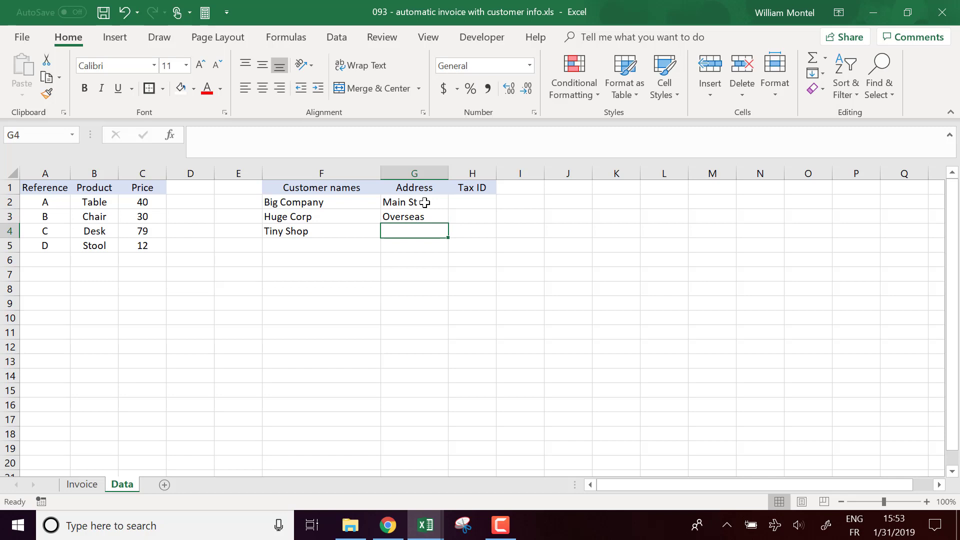
pyautogui.write('the corner')
pyautogui.press('Return')
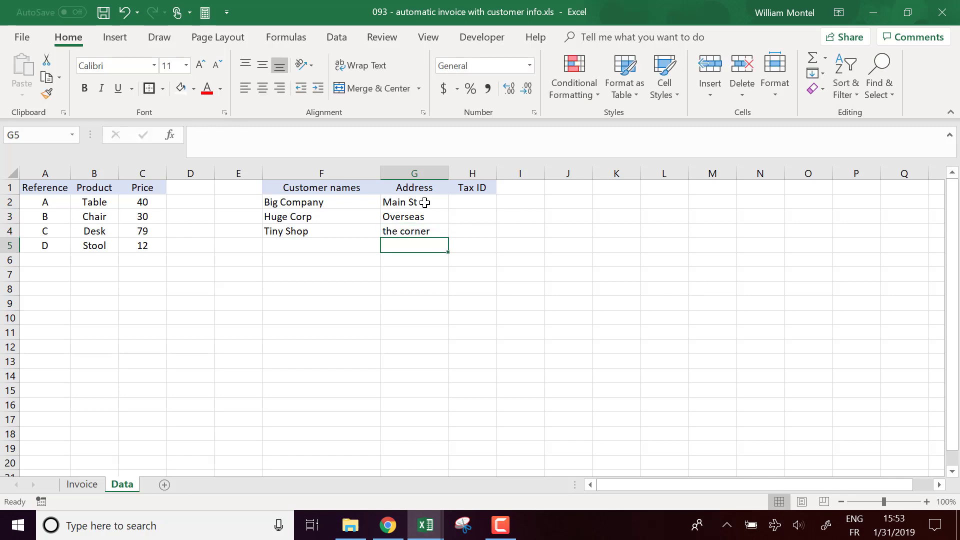
pyautogui.click(408, 231)
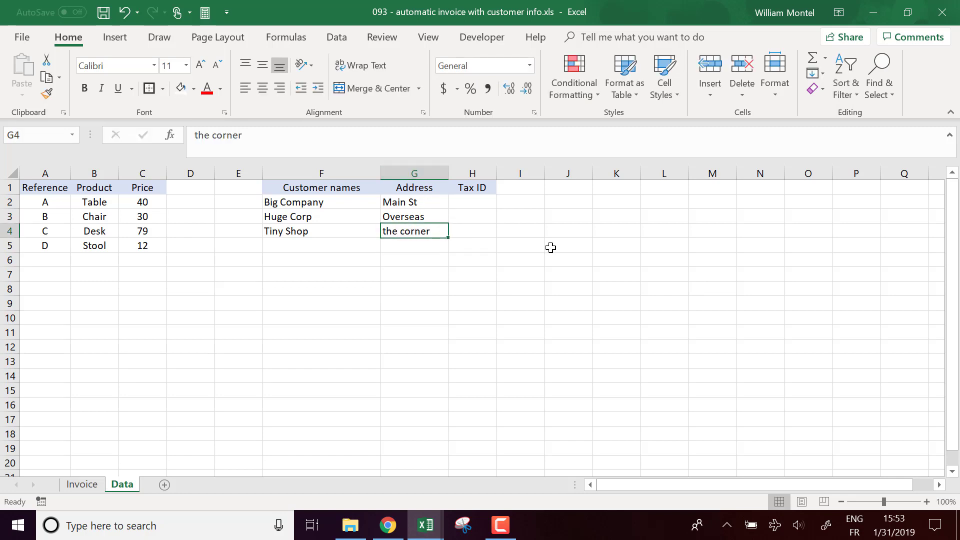
# Enter the tax IDs 1, 2 and 3 in H2:H4
pyautogui.click(488, 202)
pyautogui.write('1')
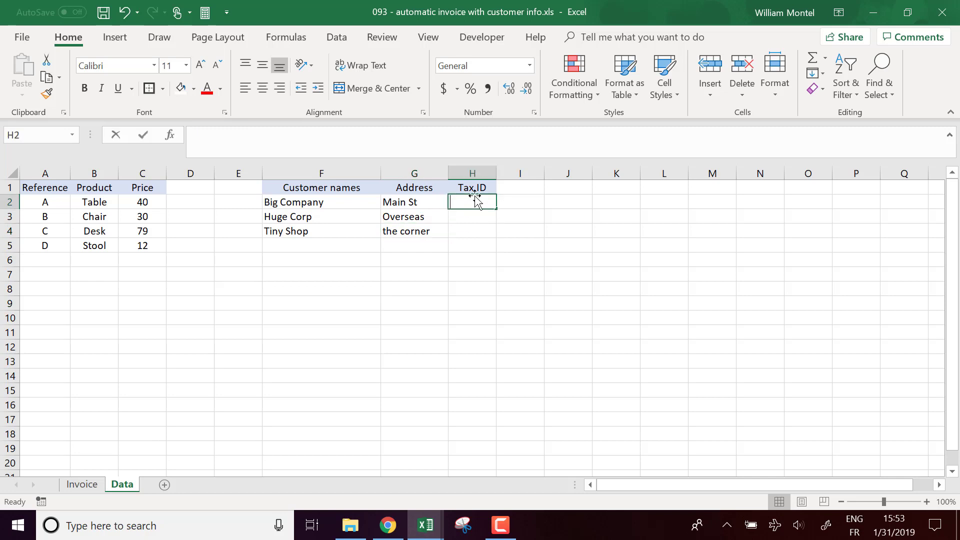
pyautogui.press('Return')
pyautogui.write('2')
pyautogui.press('Return')
pyautogui.write('3')
pyautogui.press('Return')
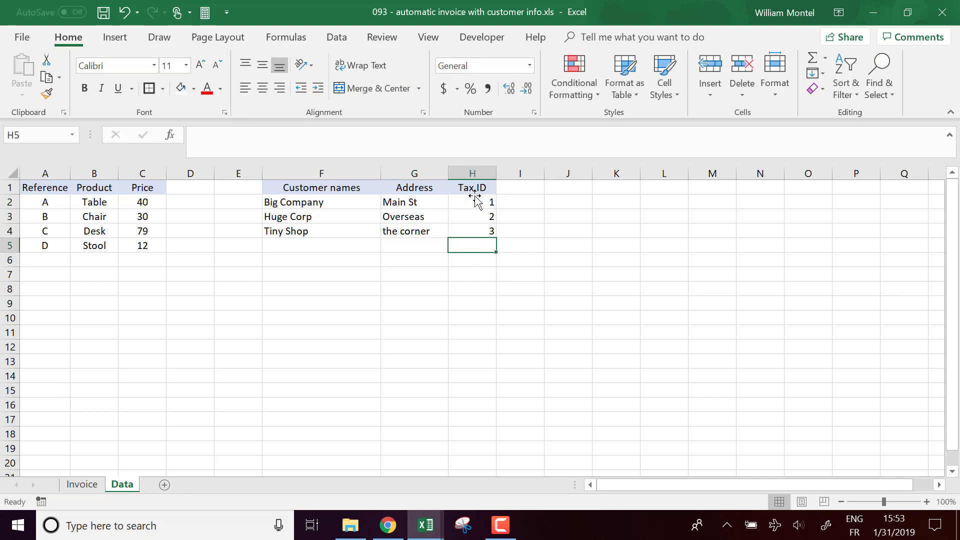
# Centre-align the customer table F2:I4
pyautogui.moveTo(326, 201); pyautogui.dragTo(497, 228)
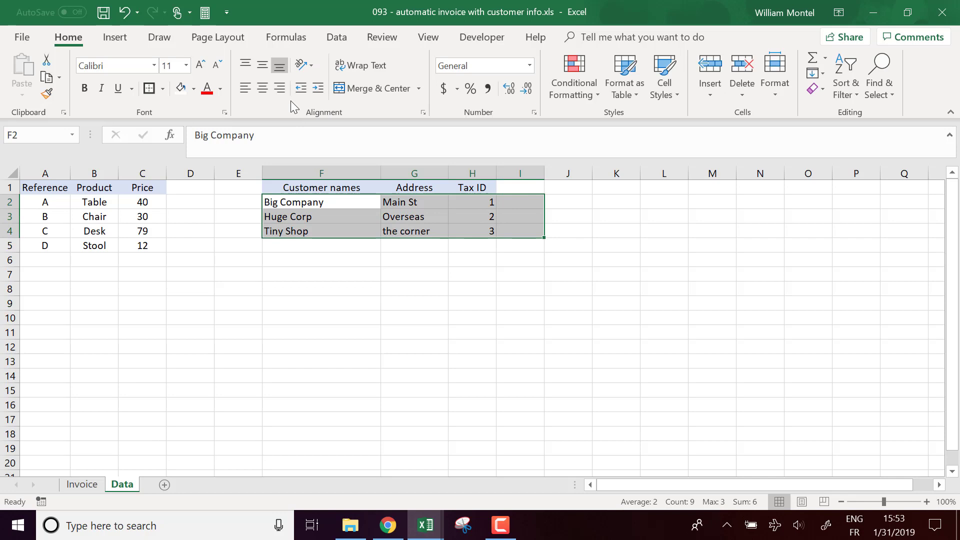
pyautogui.click(262, 88)
pyautogui.click(425, 293)
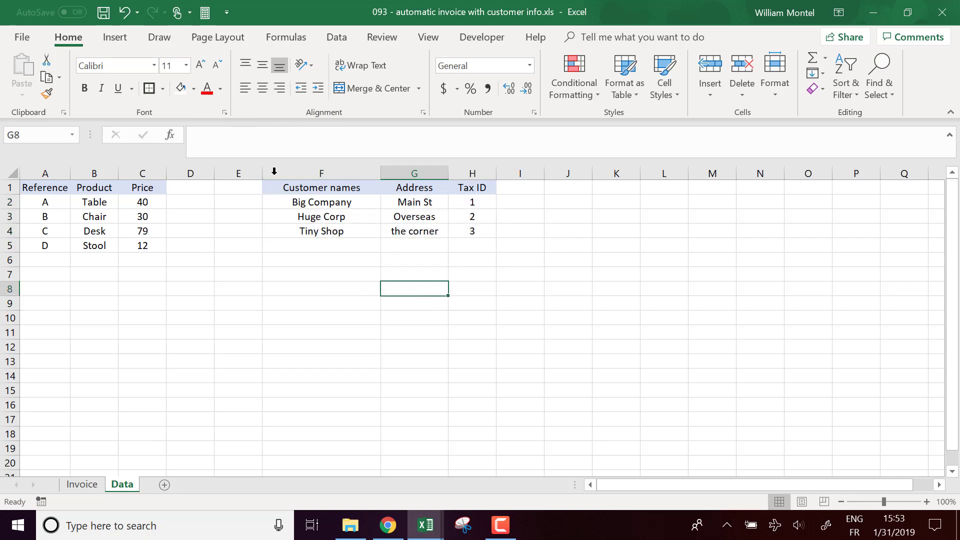
# On the Invoice sheet, insert blank rows at row 4 so the product table starts at row 8
pyautogui.click(83, 486)
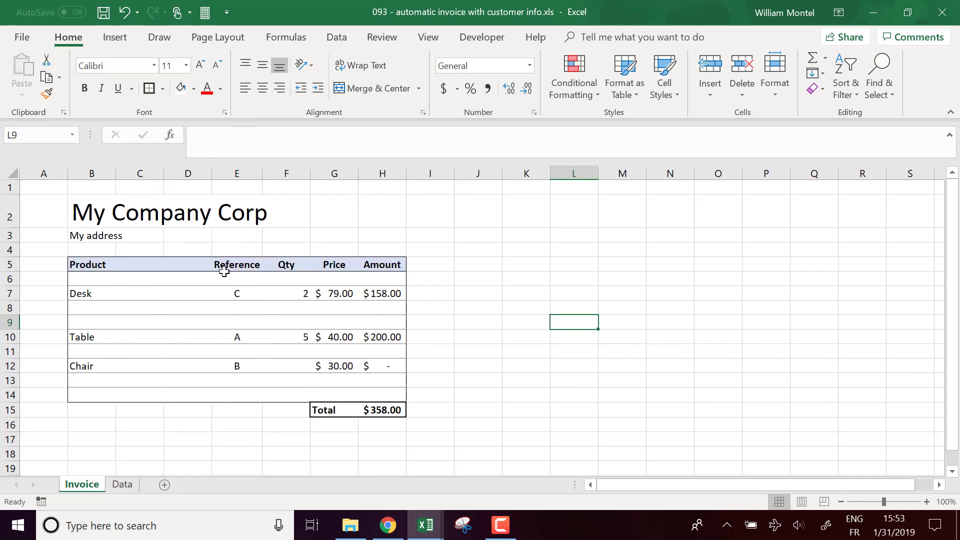
pyautogui.click(8, 250)
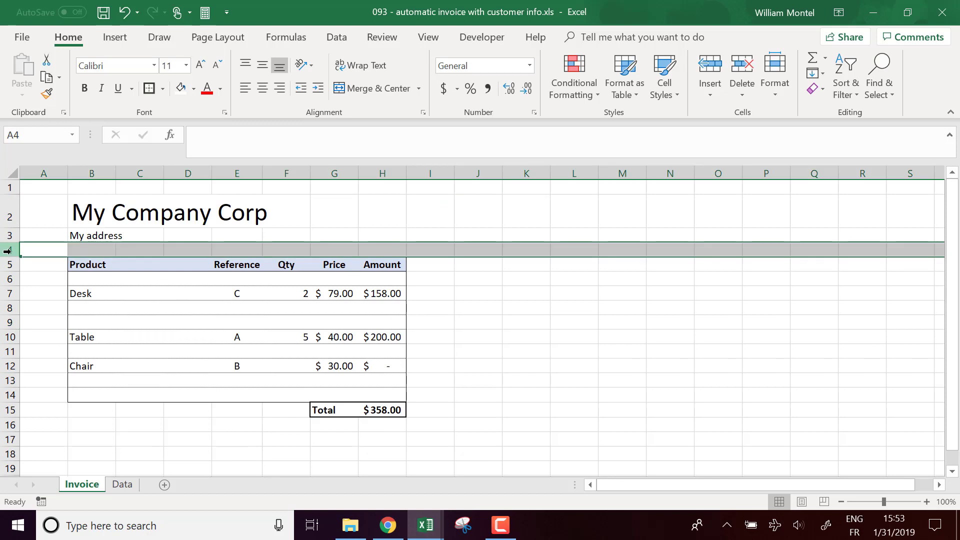
pyautogui.hotkey('ctrl', '+')
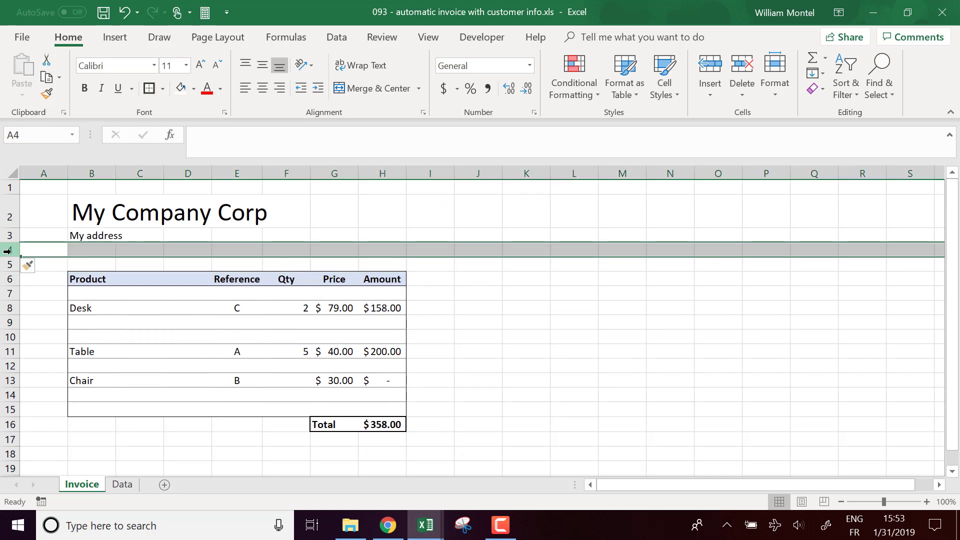
pyautogui.hotkey('ctrl', '+')
pyautogui.hotkey('ctrl', '+')
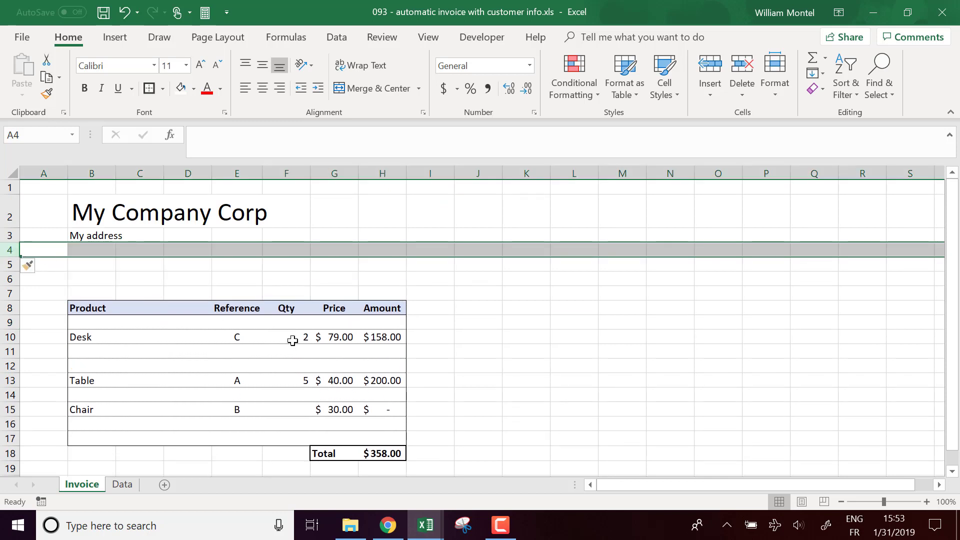
pyautogui.click(318, 277)
pyautogui.click(251, 262)
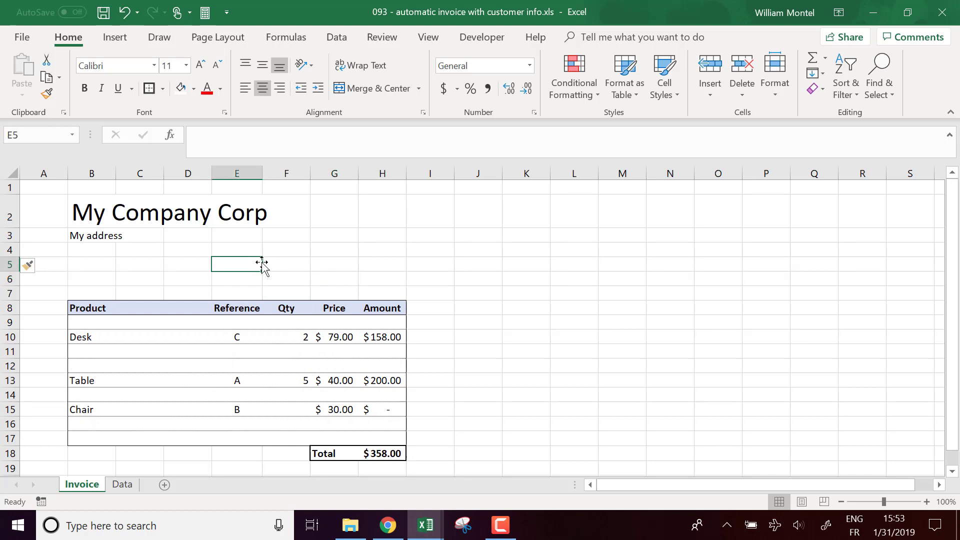
# Label cell D5 'Billed to' and check the customer list on the Data sheet
pyautogui.click(185, 263)
pyautogui.write('Cu')
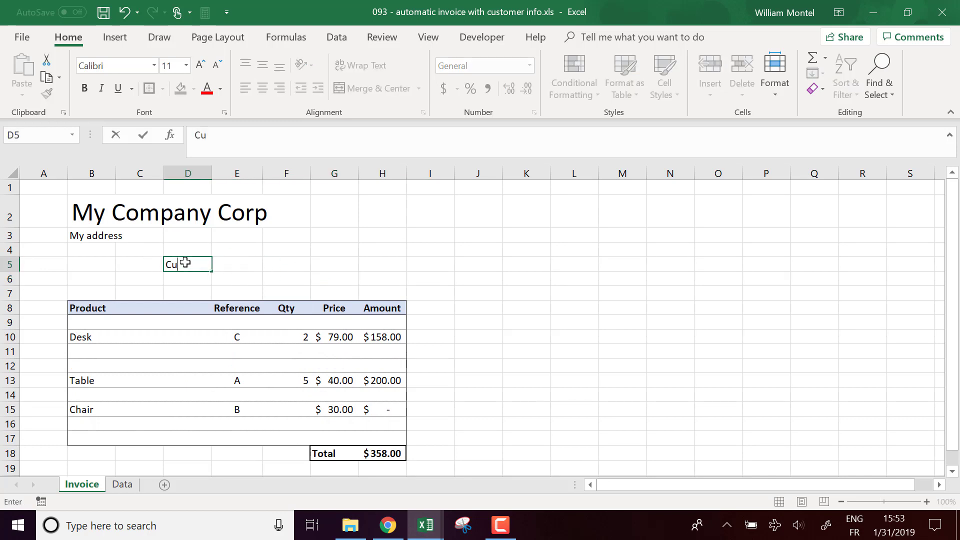
pyautogui.write('stomer')
pyautogui.press('BackSpace')
pyautogui.press('BackSpace')
pyautogui.press('BackSpace')
pyautogui.press('BackSpace')
pyautogui.press('BackSpace')
pyautogui.press('BackSpace')
pyautogui.press('BackSpace')
pyautogui.press('BackSpace')
pyautogui.write('Billed to')
pyautogui.press('Return')
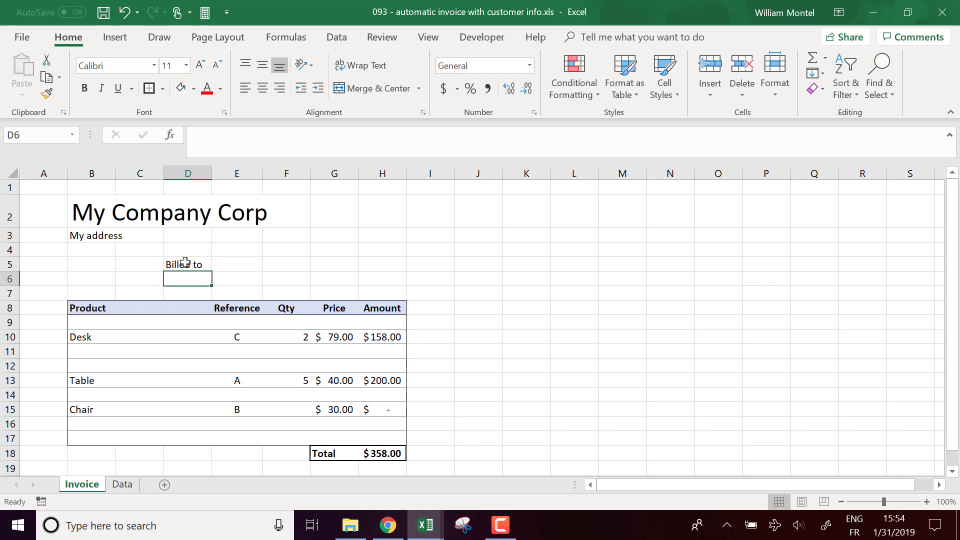
pyautogui.click(123, 485)
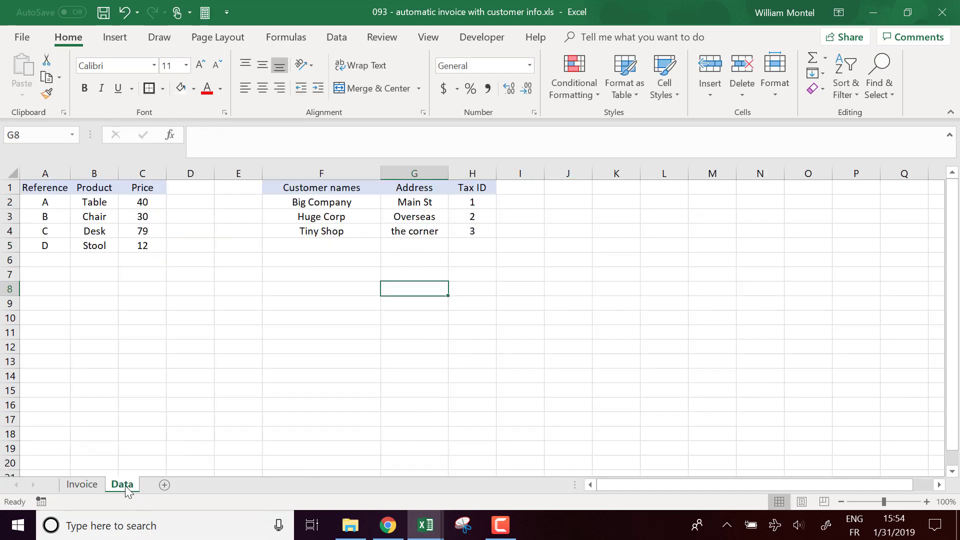
pyautogui.click(84, 485)
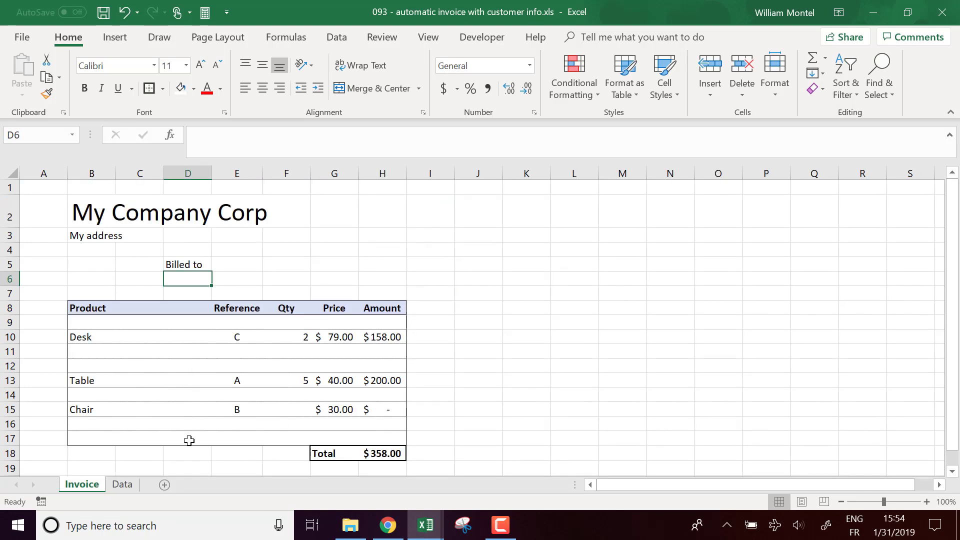
# Add the 'Billing address' label in D6 and insert a blank row at row 7
pyautogui.write('Billing')
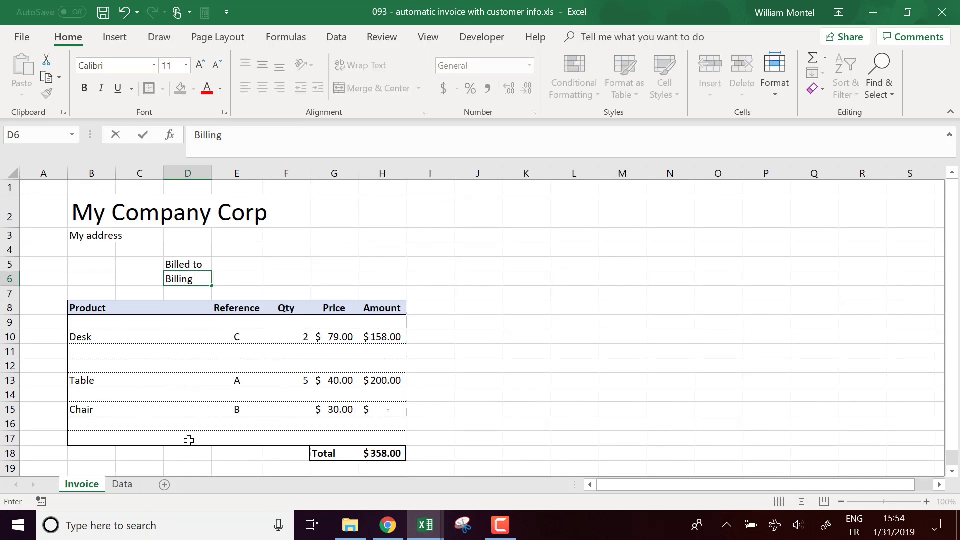
pyautogui.write(' address')
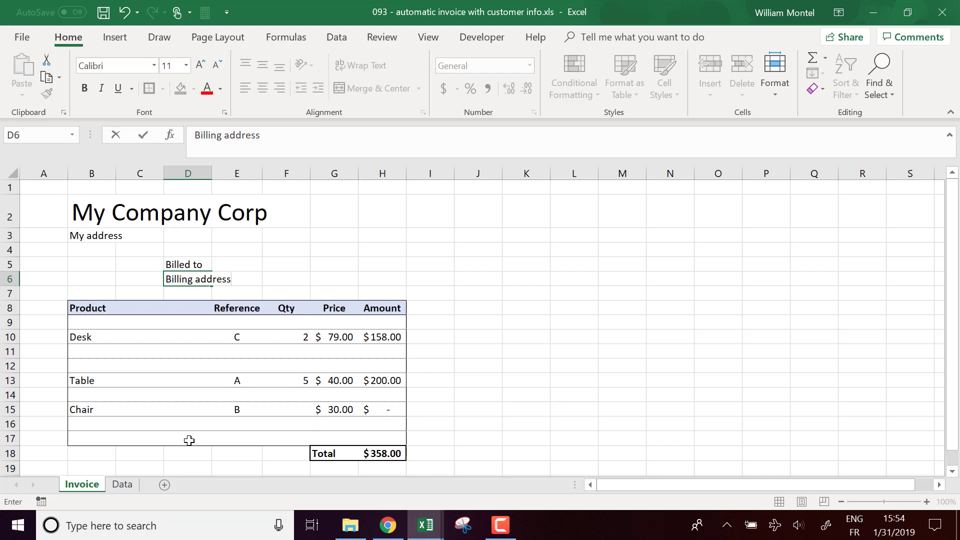
pyautogui.press('Return')
pyautogui.rightClick(10, 294)
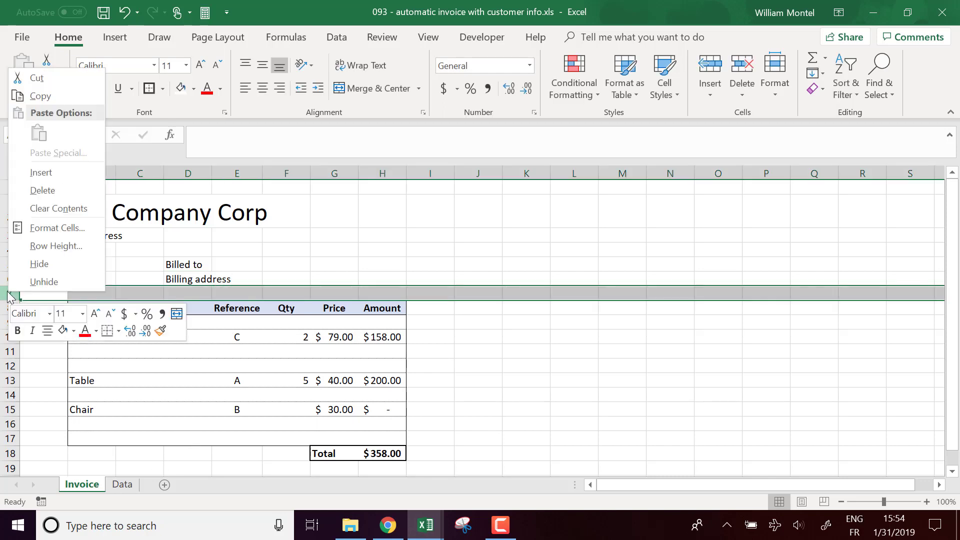
pyautogui.click(75, 172)
# Enter the 'tax ID' label in cell D7
pyautogui.click(202, 294)
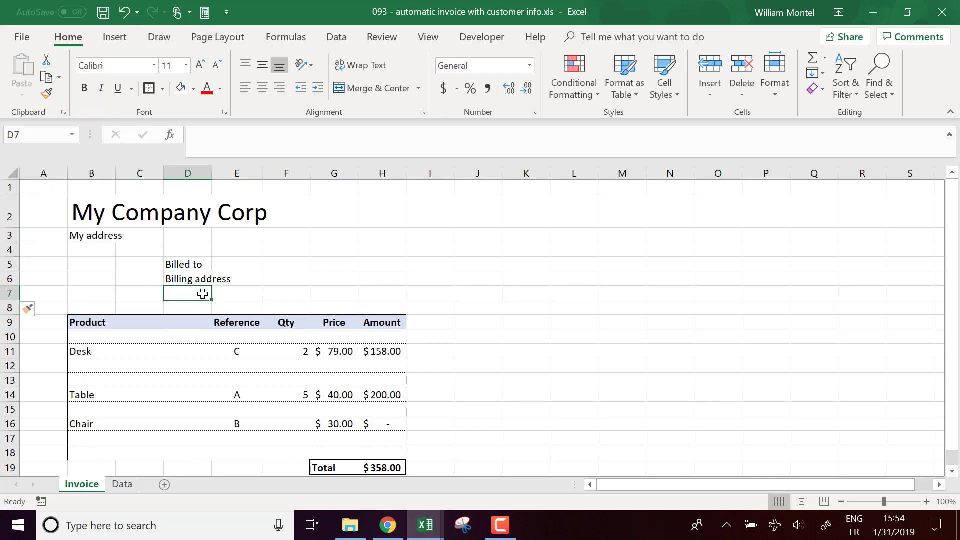
pyautogui.write('T')
pyautogui.press('Tab')
pyautogui.write('x')
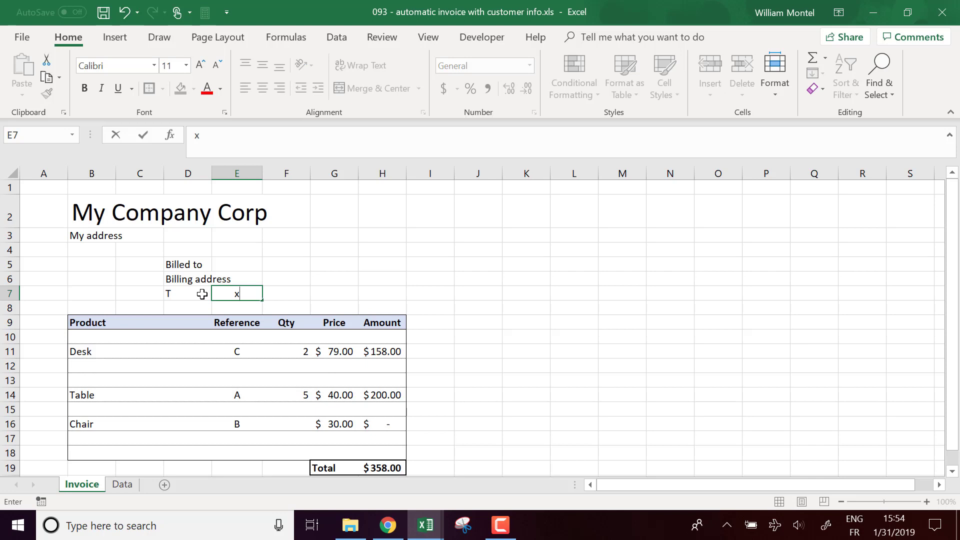
pyautogui.click(202, 294)
pyautogui.write('tax')
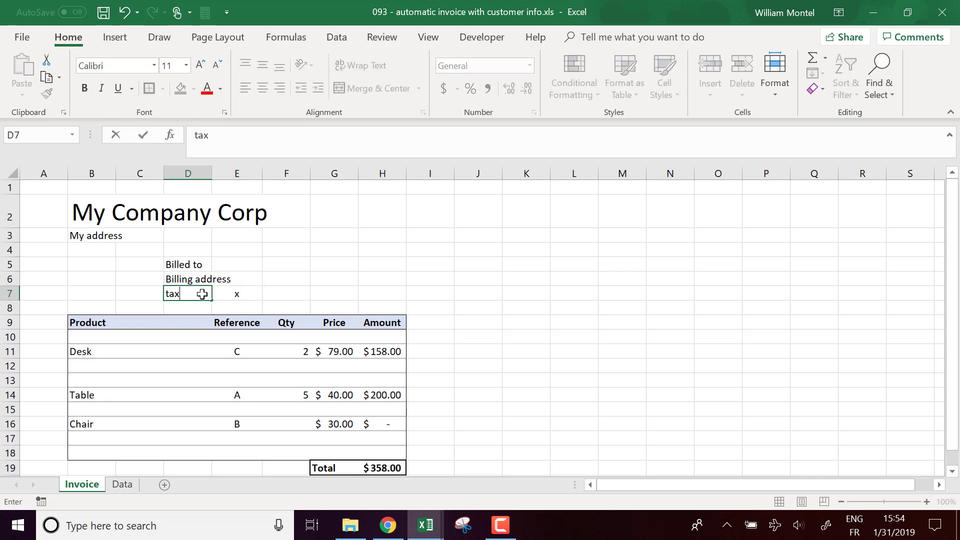
pyautogui.write(' ID')
pyautogui.press('Return')
pyautogui.click(202, 293)
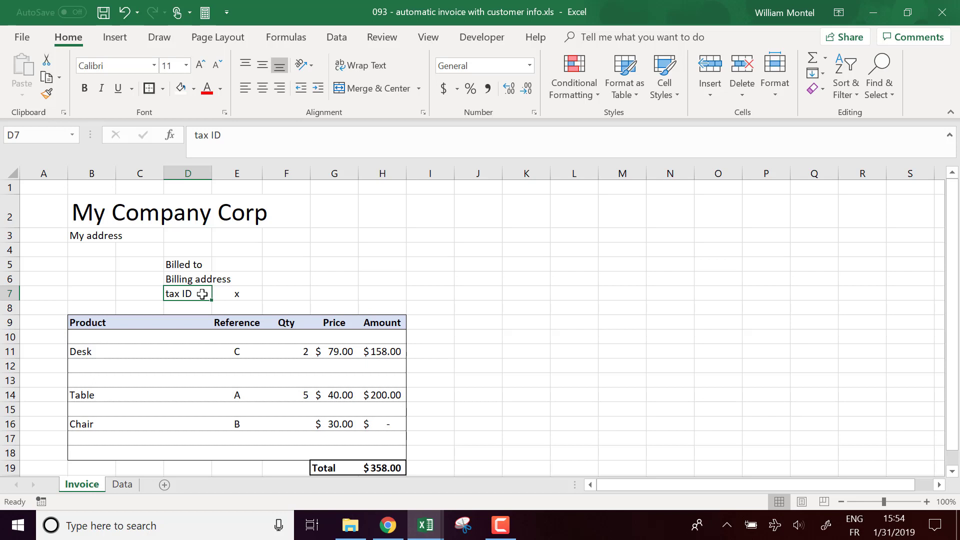
# Capitalise the D7 label to 'Tax ID' and move to cell E7, which holds a stray x
pyautogui.doubleClick(202, 294)
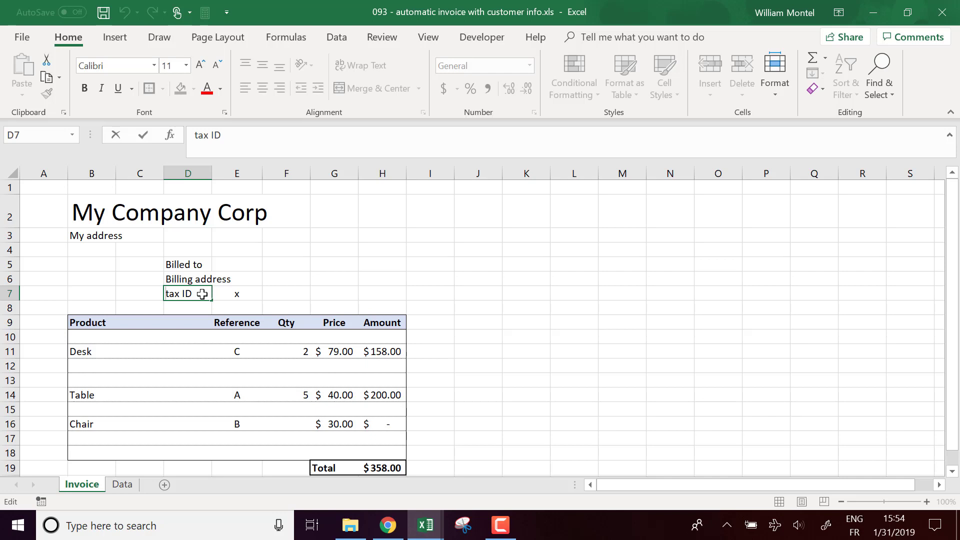
pyautogui.press('Home')
pyautogui.press('Delete')
pyautogui.write('T')
pyautogui.press('Return')
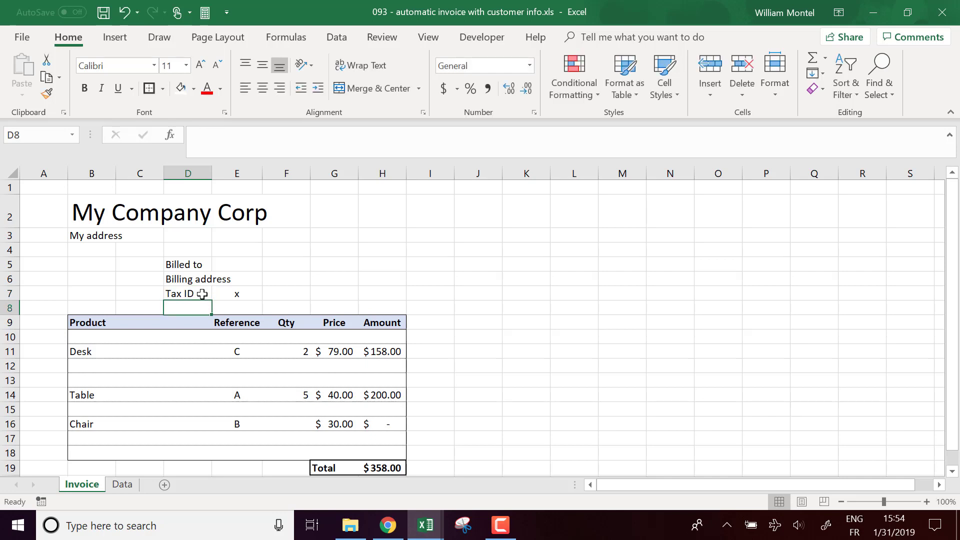
pyautogui.press('Down')
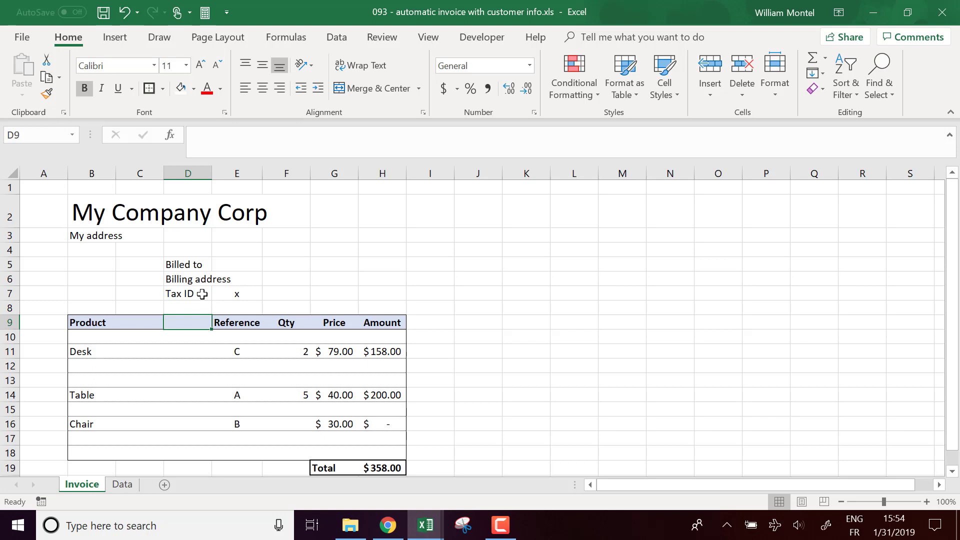
pyautogui.press('Up')
pyautogui.press('Up')
pyautogui.press('Right')
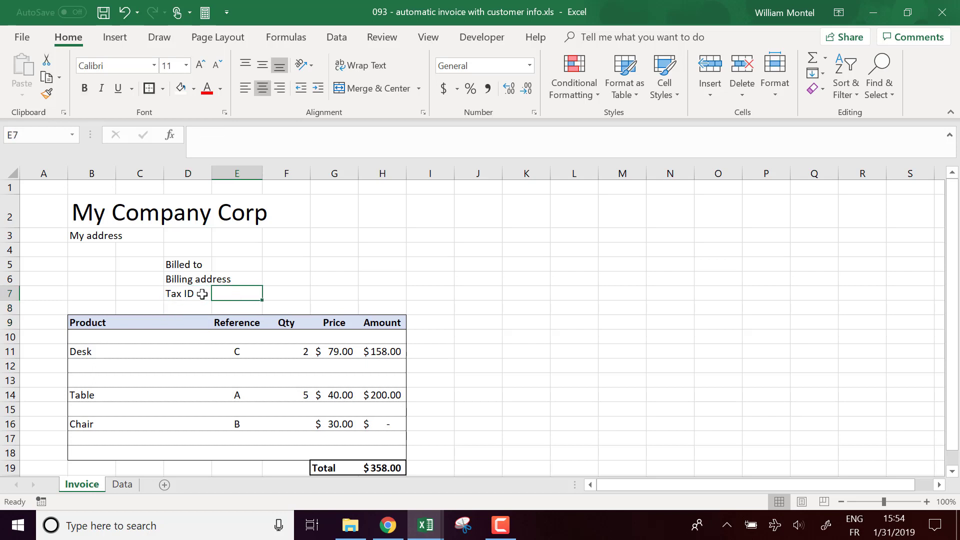
pyautogui.moveTo(293, 276); pyautogui.dragTo(292, 264)
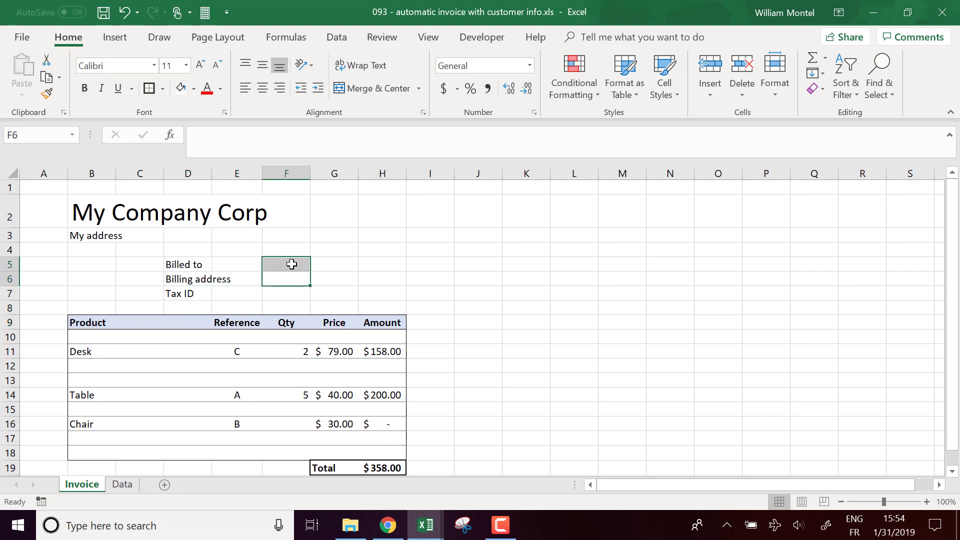
pyautogui.click(360, 282)
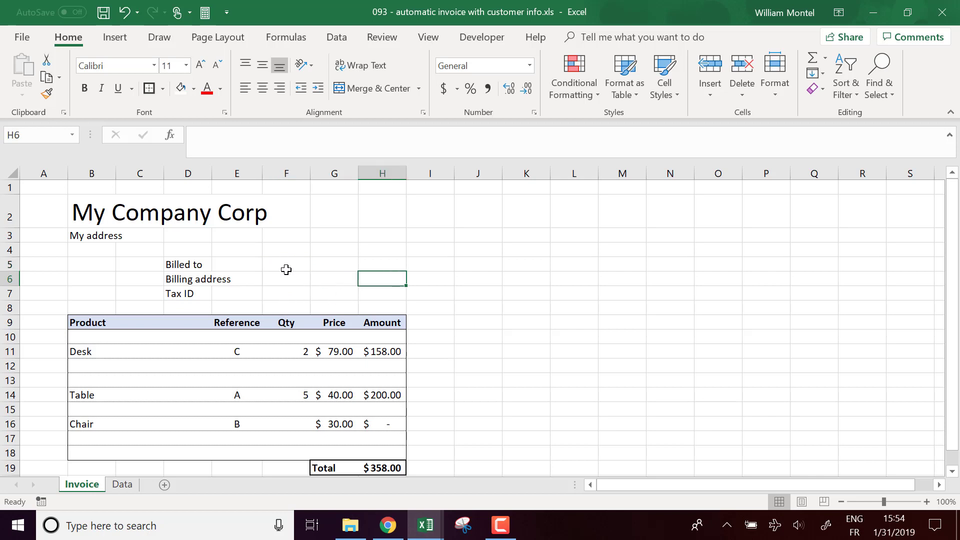
pyautogui.moveTo(281, 265); pyautogui.dragTo(367, 265)
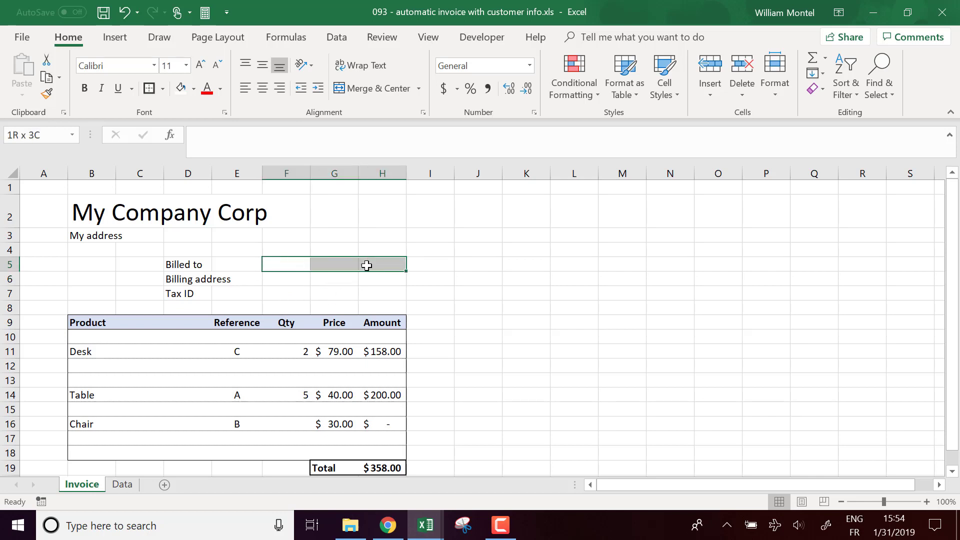
pyautogui.click(278, 261)
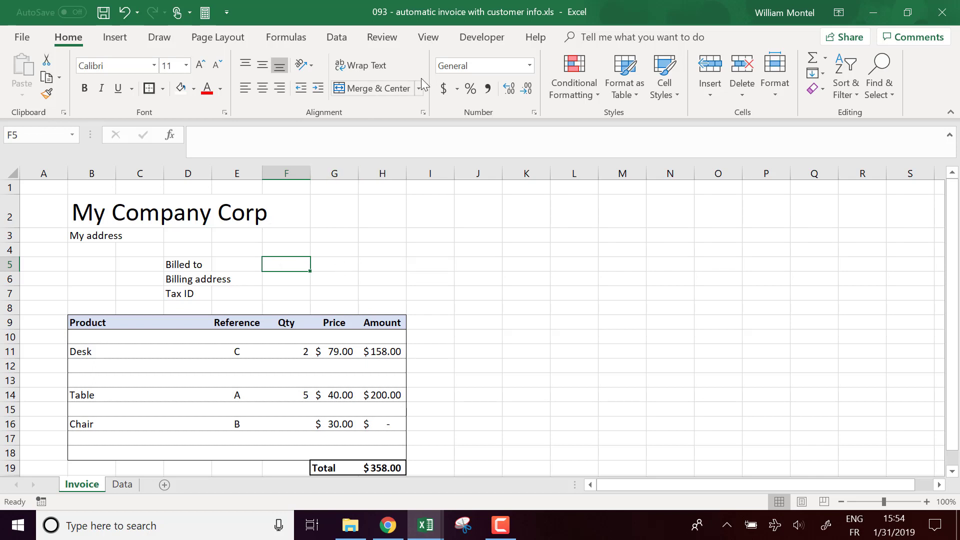
# Give F5 List data validation sourced from the Data sheet's Customer names column F
pyautogui.click(336, 37)
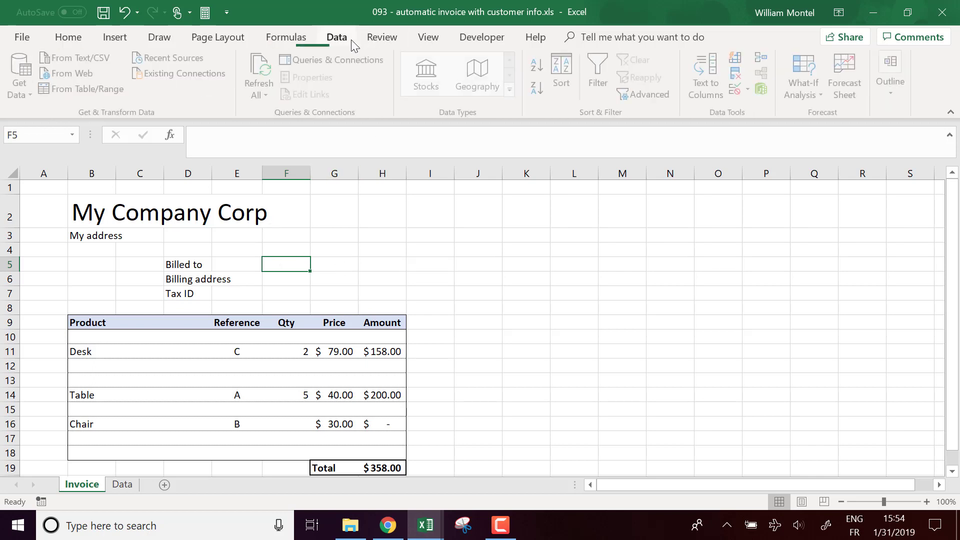
pyautogui.click(750, 90)
pyautogui.click(765, 106)
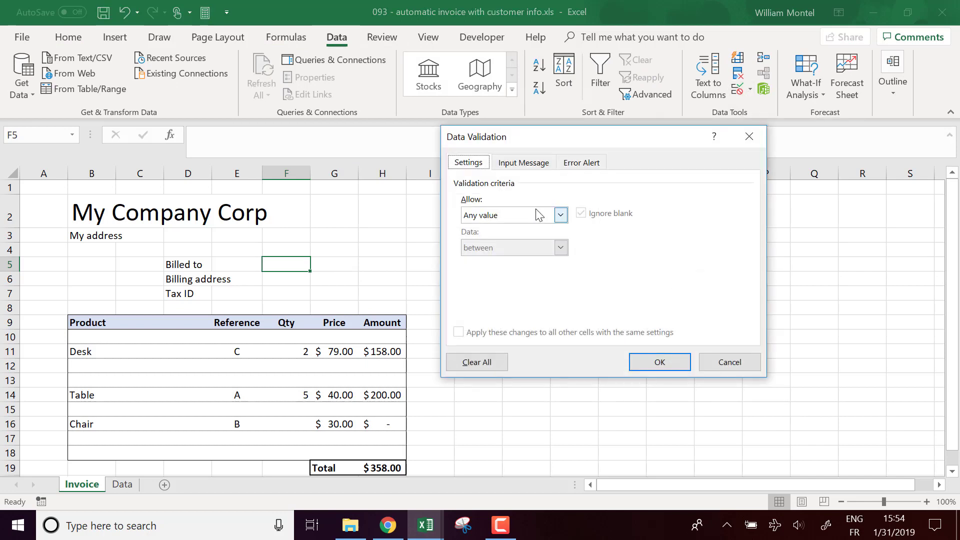
pyautogui.click(560, 215)
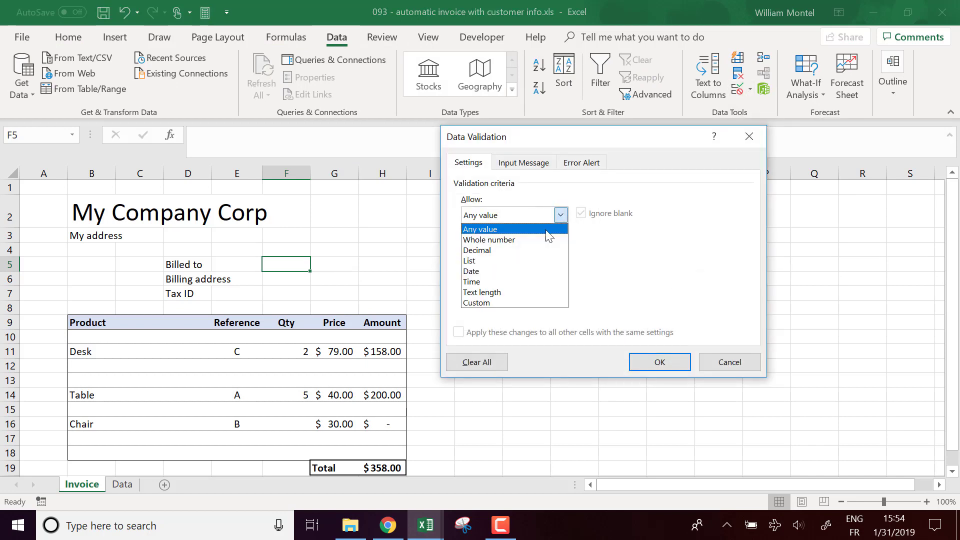
pyautogui.click(523, 263)
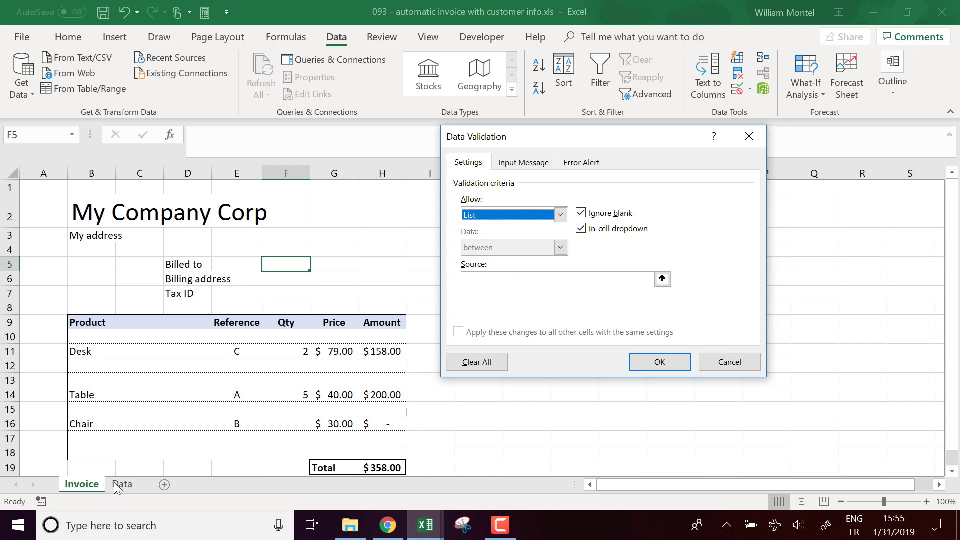
pyautogui.click(518, 280)
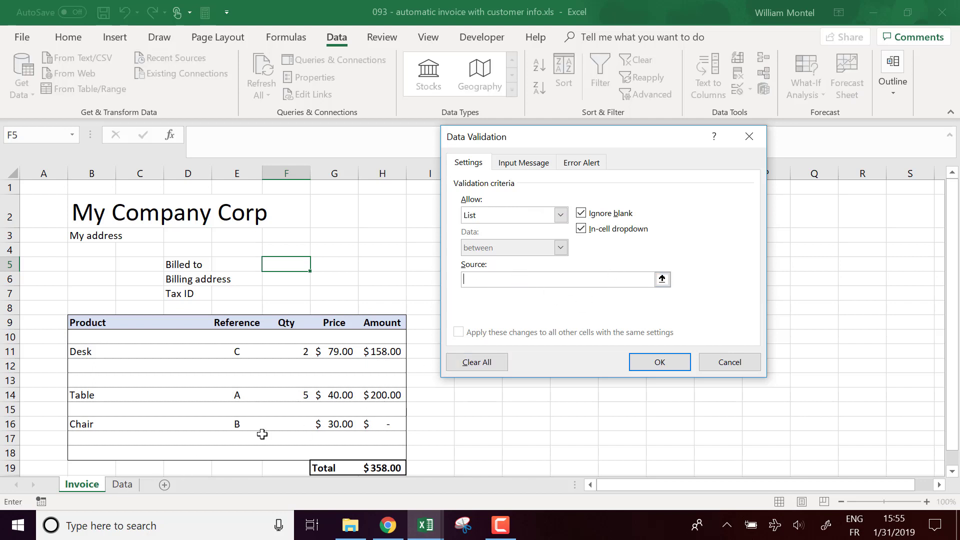
pyautogui.click(129, 485)
pyautogui.click(343, 173)
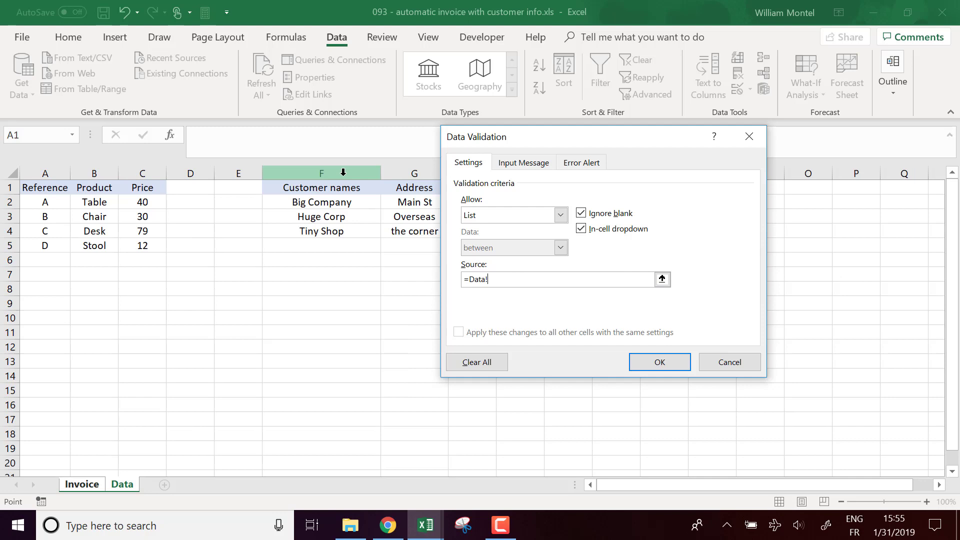
pyautogui.click(661, 364)
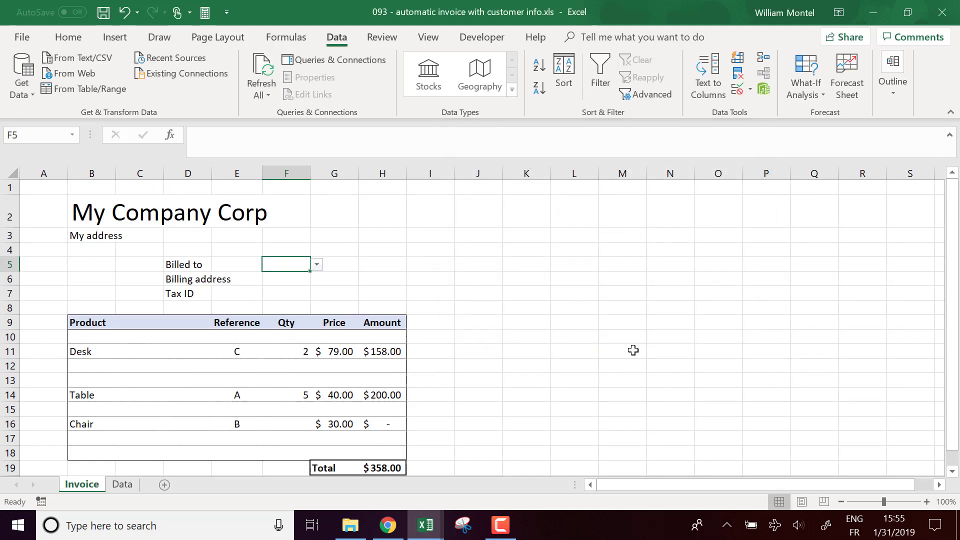
# Choose Big Company from the F5 dropdown beside Billed to
pyautogui.click(317, 265)
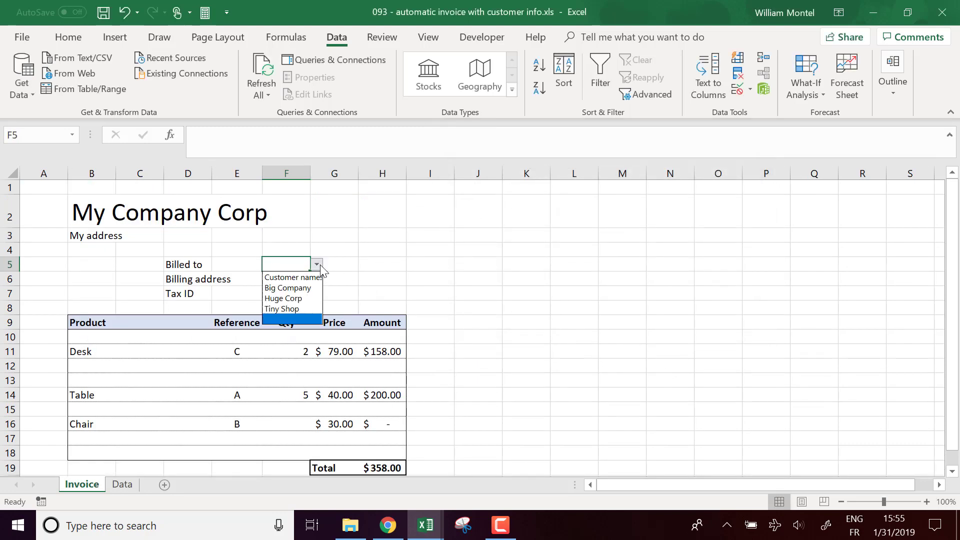
pyautogui.click(305, 291)
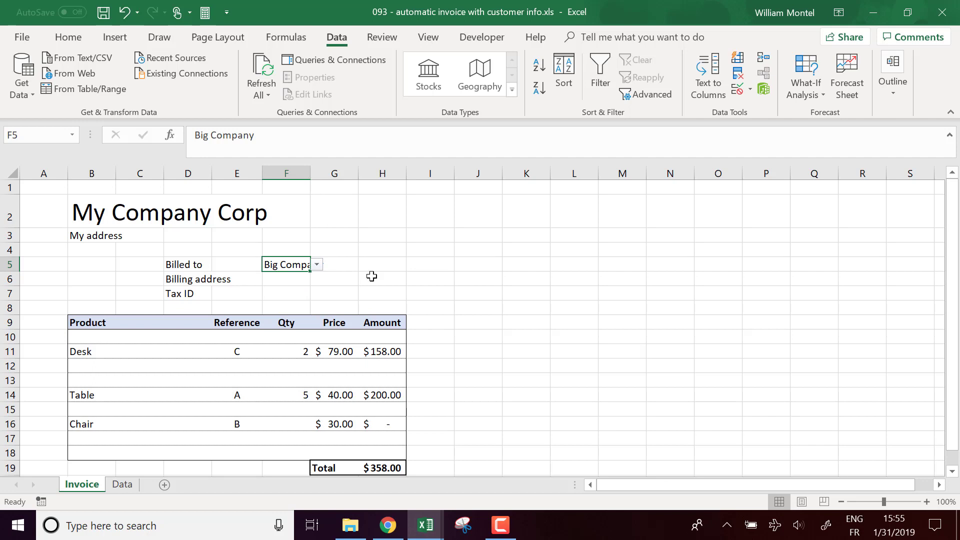
pyautogui.click(400, 294)
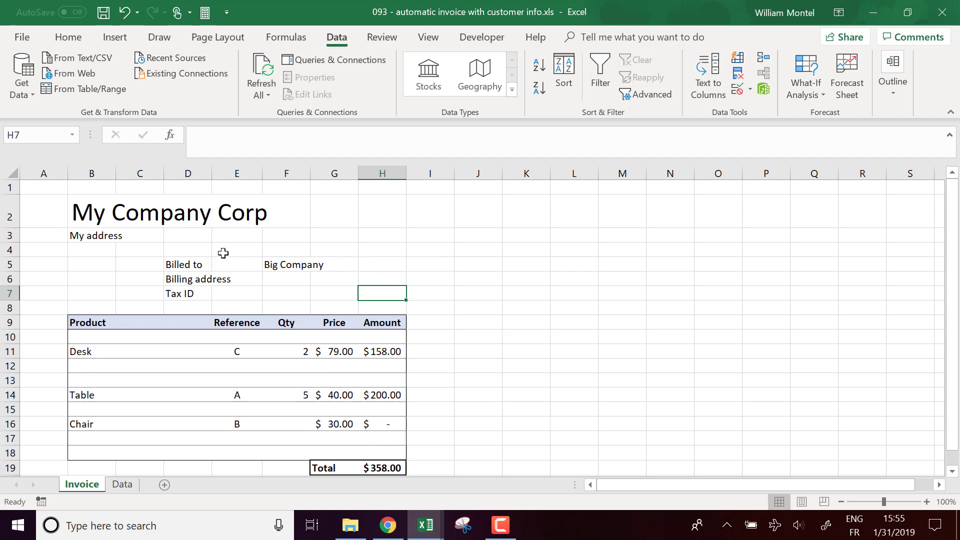
# Fill the invoice header area A1:J8 white
pyautogui.moveTo(55, 190); pyautogui.dragTo(500, 313)
pyautogui.click(65, 37)
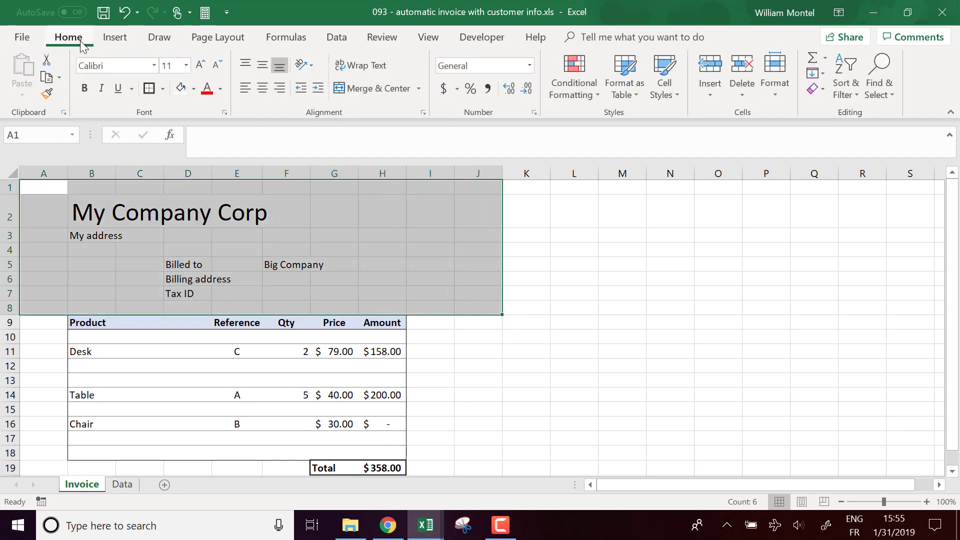
pyautogui.click(181, 89)
pyautogui.scroll(-2, 395, 287)
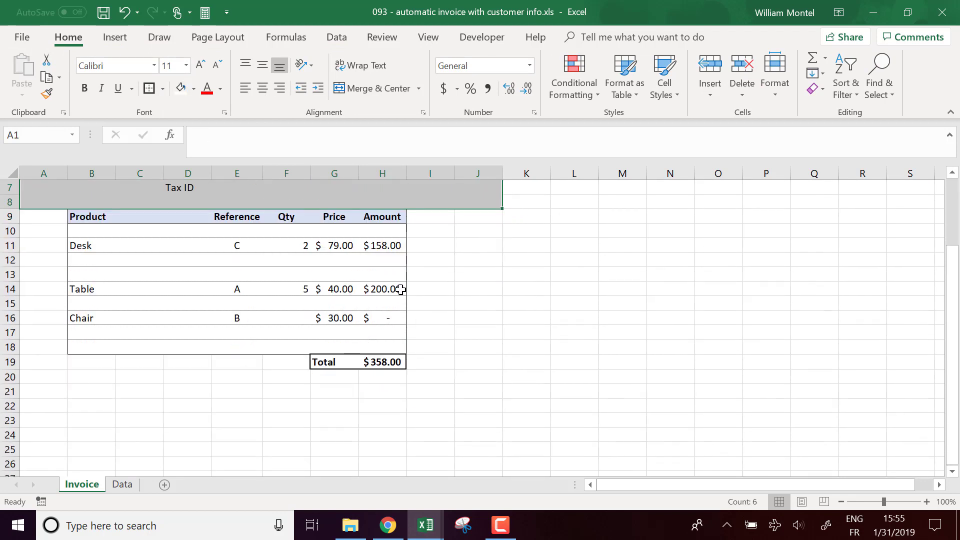
pyautogui.scroll(1, 390, 260)
# Fill the left margin A9:A22 and the rows below the invoice table white
pyautogui.moveTo(56, 258); pyautogui.dragTo(47, 450)
pyautogui.click(185, 91)
pyautogui.moveTo(95, 405); pyautogui.dragTo(457, 448)
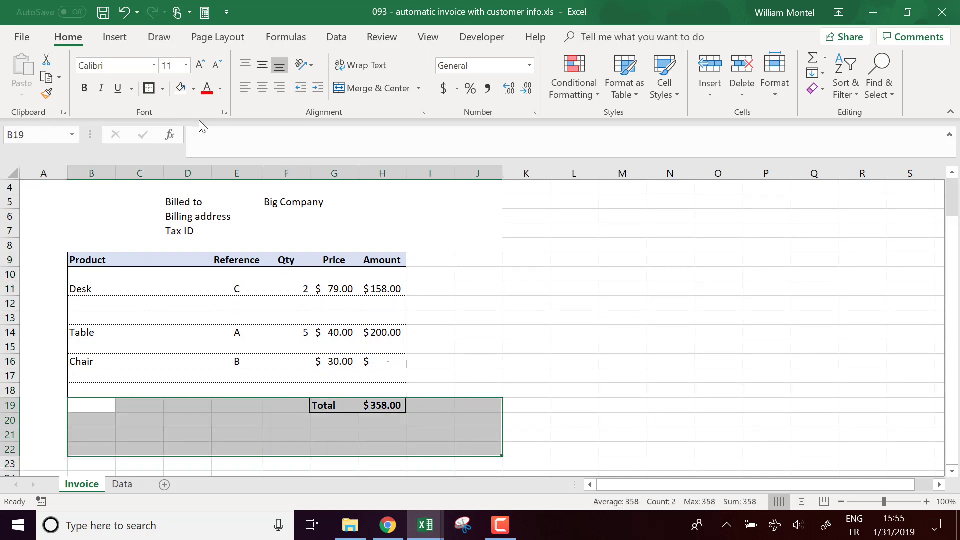
pyautogui.click(181, 89)
# Fill columns I and J beside the table white and check the Billed to cell
pyautogui.scroll(1, 489, 365)
pyautogui.click(515, 423)
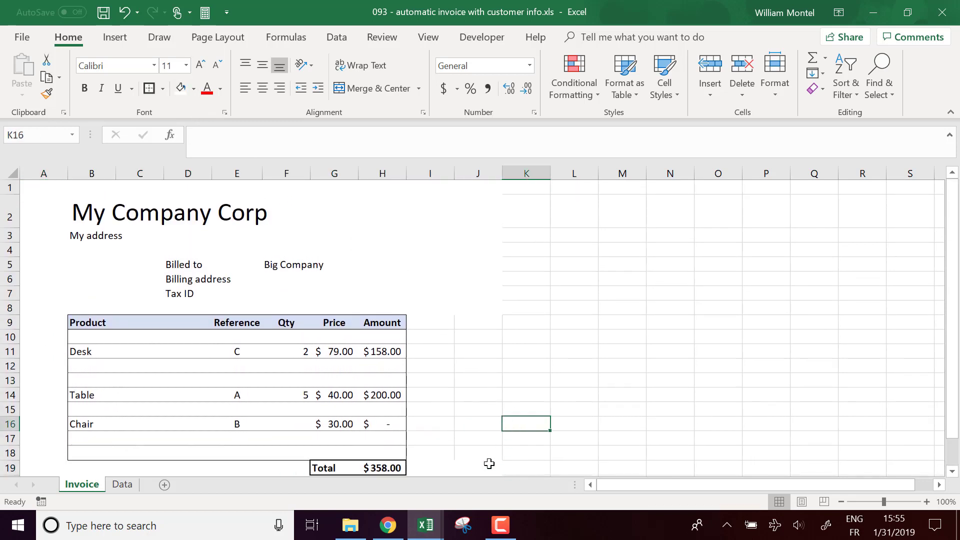
pyautogui.moveTo(488, 464); pyautogui.dragTo(413, 186)
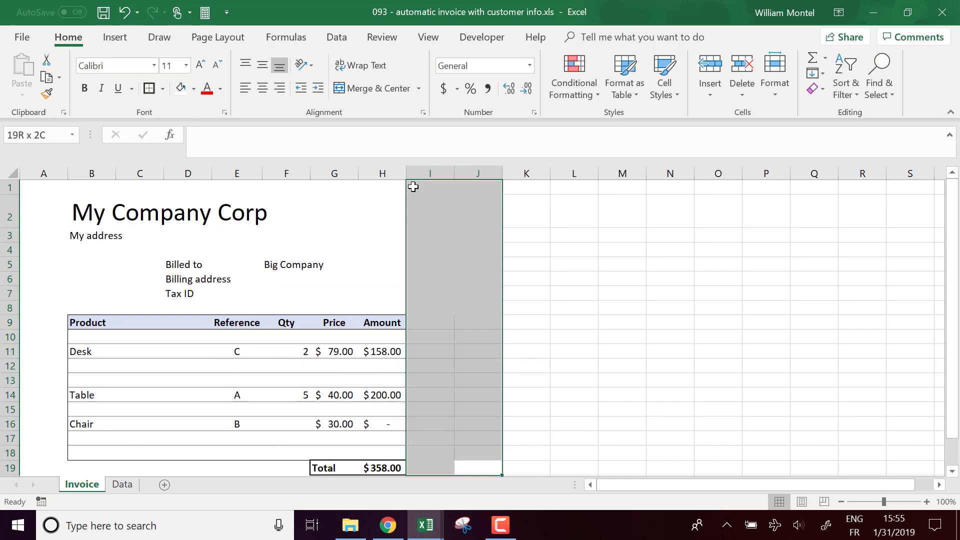
pyautogui.click(181, 89)
pyautogui.scroll(-2, 392, 300)
pyautogui.click(614, 305)
pyautogui.scroll(2, 524, 316)
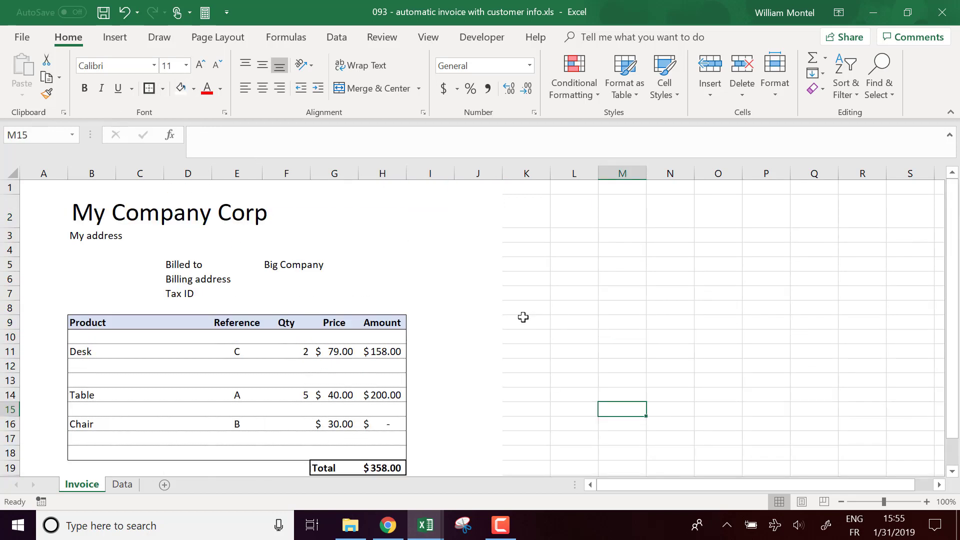
pyautogui.click(254, 249)
pyautogui.click(295, 264)
pyautogui.click(365, 274)
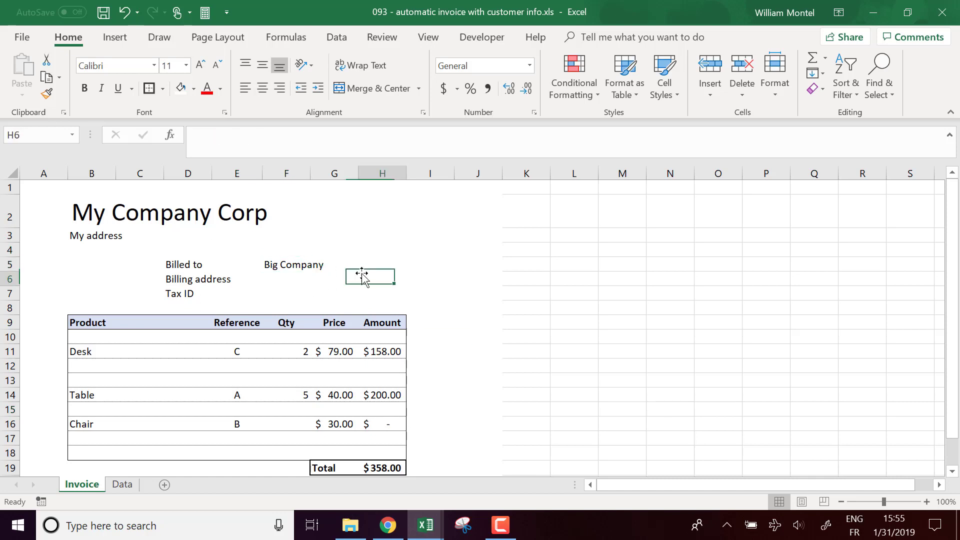
# Start a VLOOKUP in the Billing address cell using F5 as lookup value and Data!F:H
pyautogui.click(274, 277)
pyautogui.write('=')
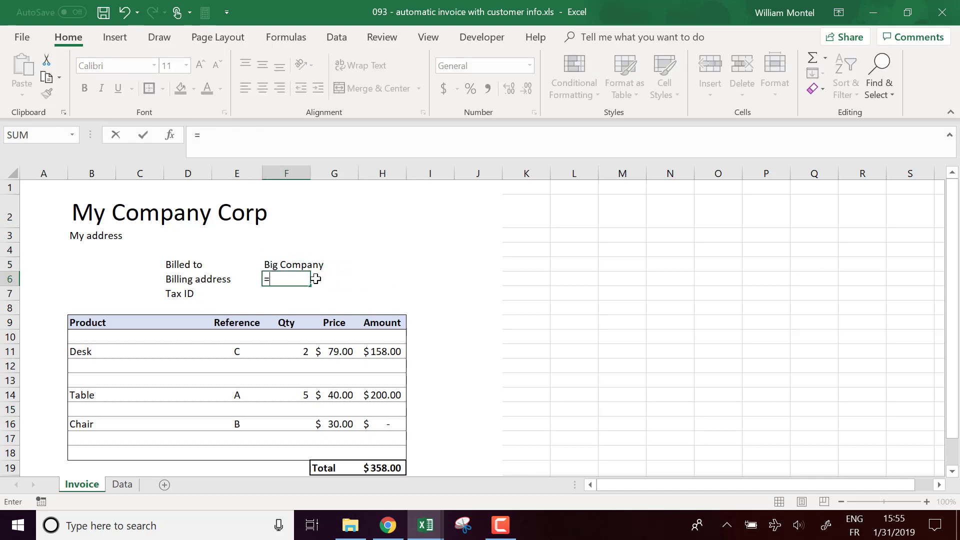
pyautogui.write('v')
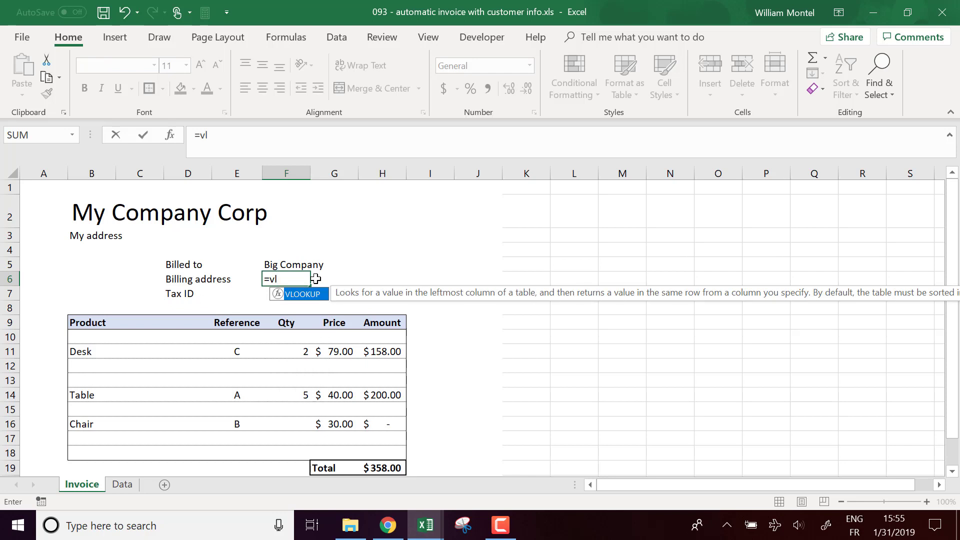
pyautogui.write('l')
pyautogui.press('Tab')
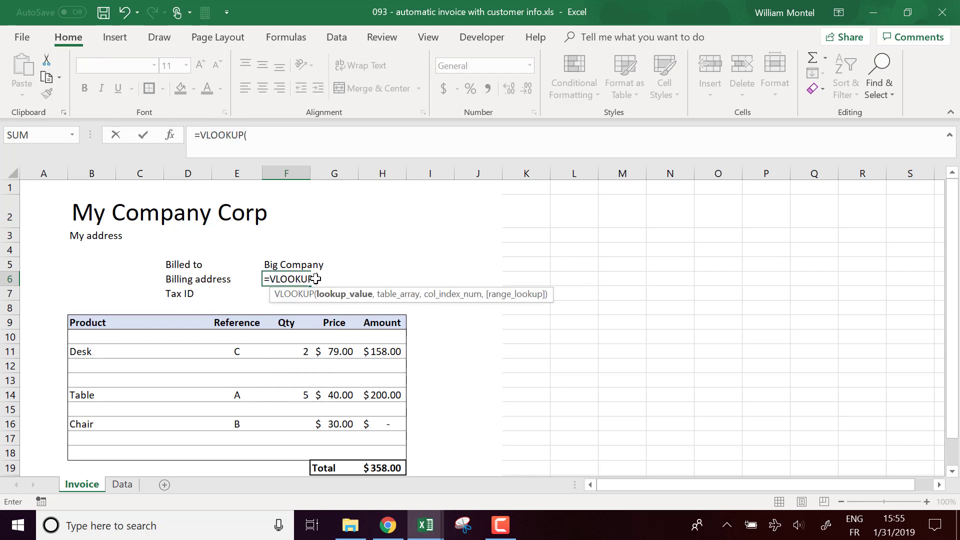
pyautogui.click(297, 265)
pyautogui.write(',')
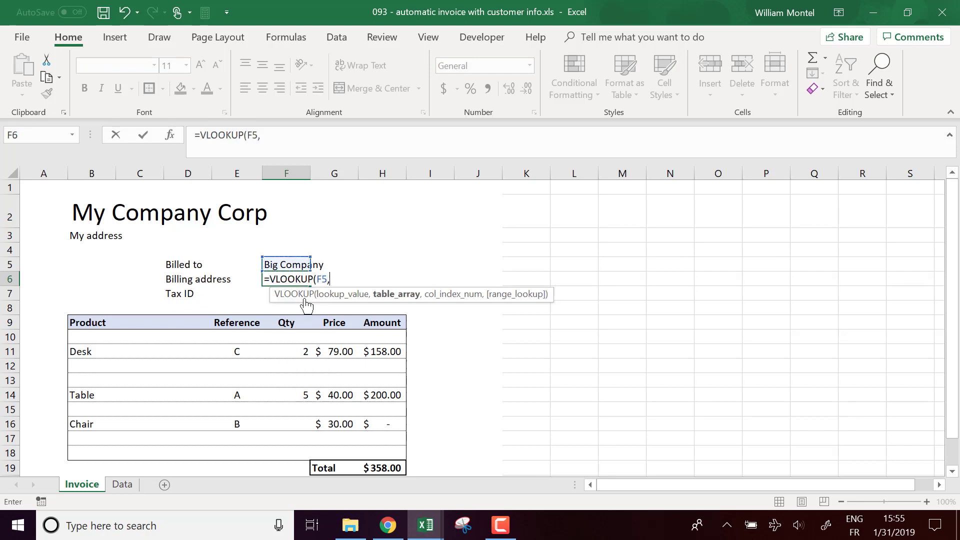
pyautogui.click(122, 484)
pyautogui.click(321, 173)
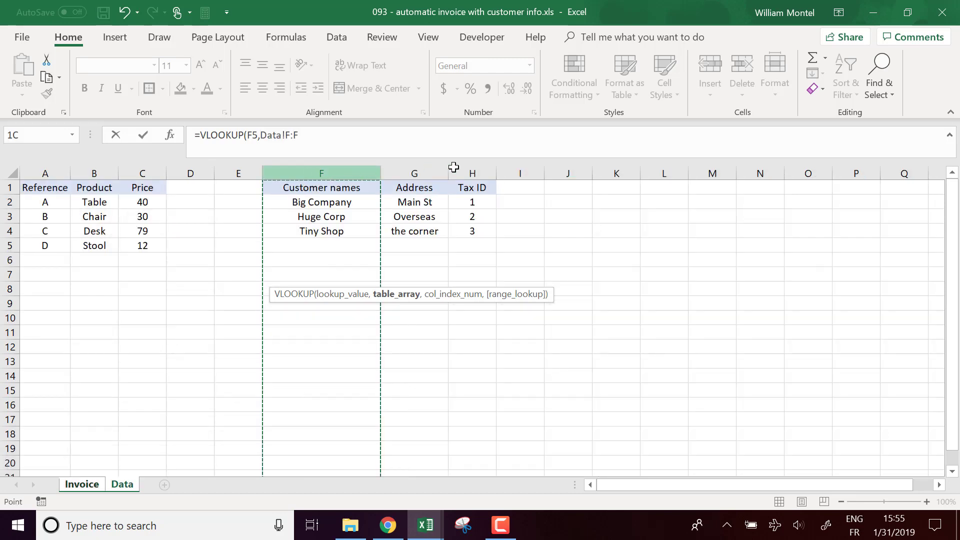
pyautogui.moveTo(454, 167); pyautogui.dragTo(482, 164)
pyautogui.write(',')
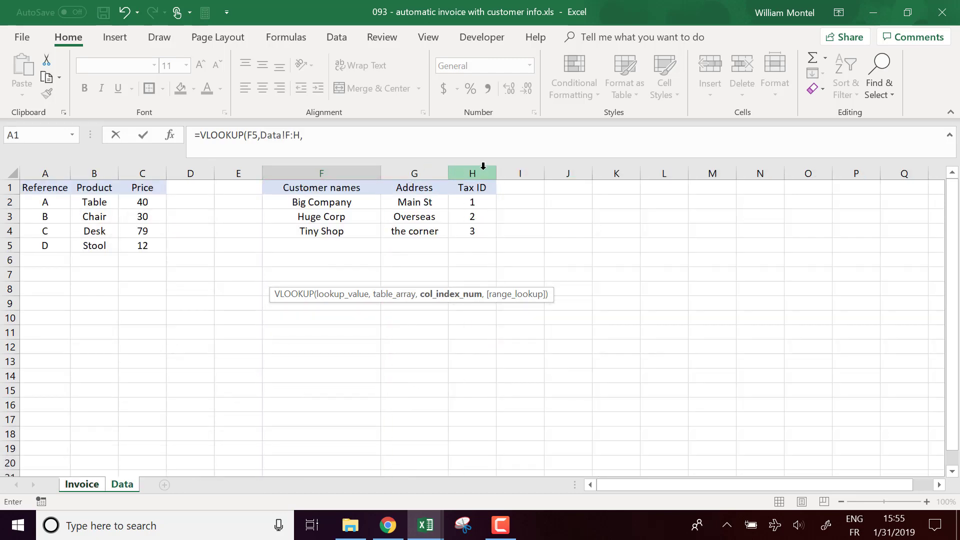
# Make Data!F:H absolute and finish with column 2, exact match, so it shows Main St
pyautogui.click(283, 139)
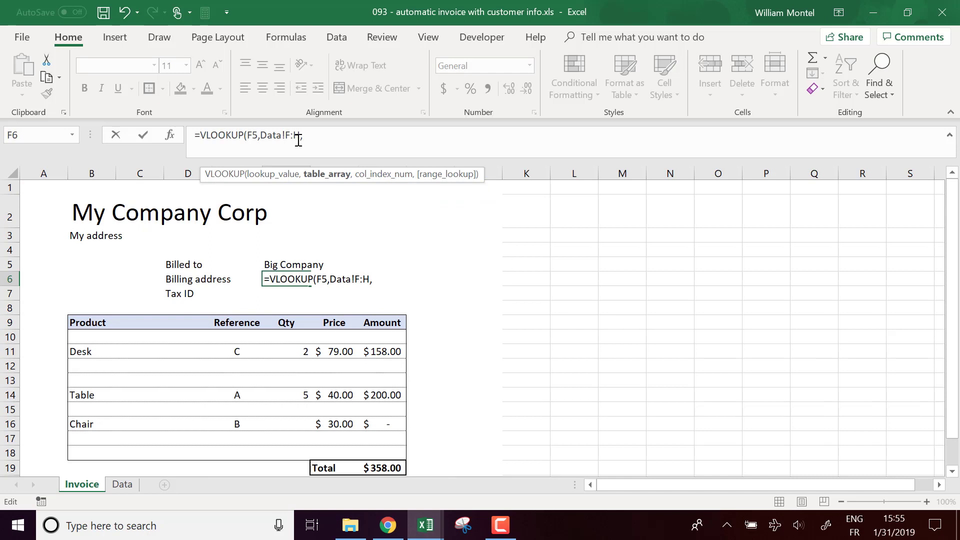
pyautogui.press('F4')
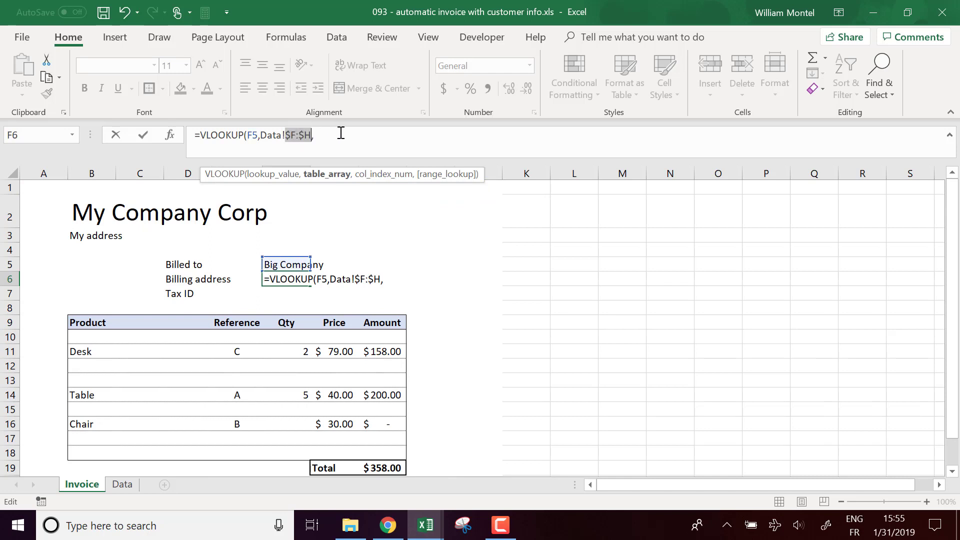
pyautogui.click(341, 133)
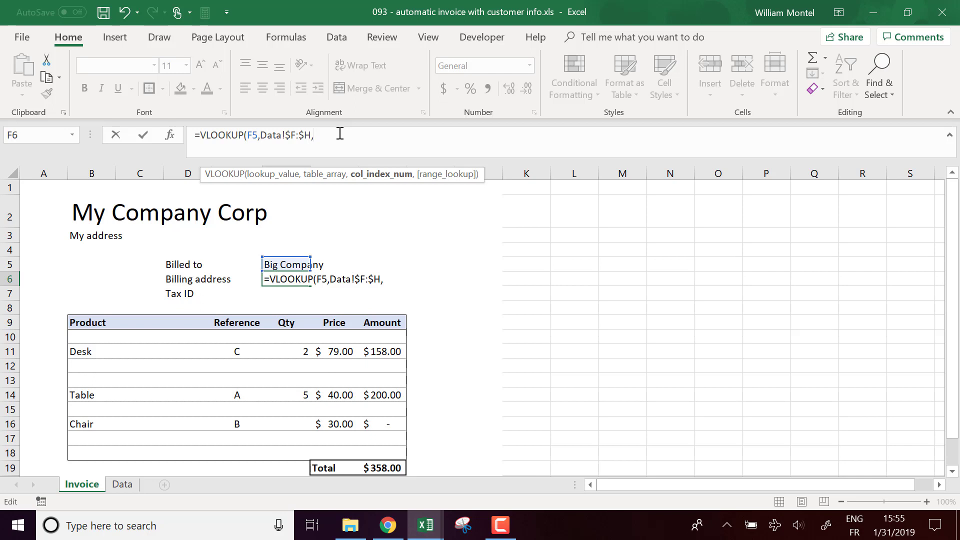
pyautogui.write('2,0')
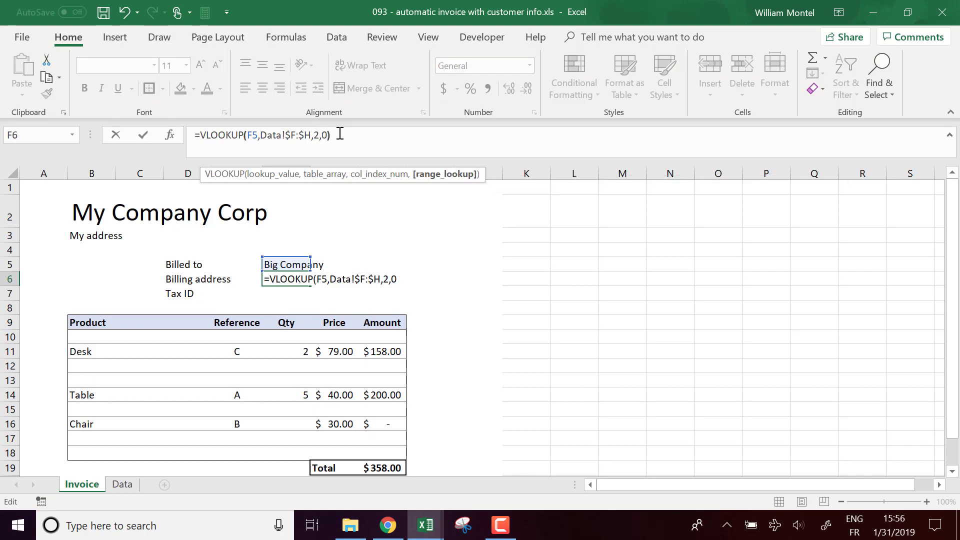
pyautogui.press('Return')
pyautogui.click(304, 281)
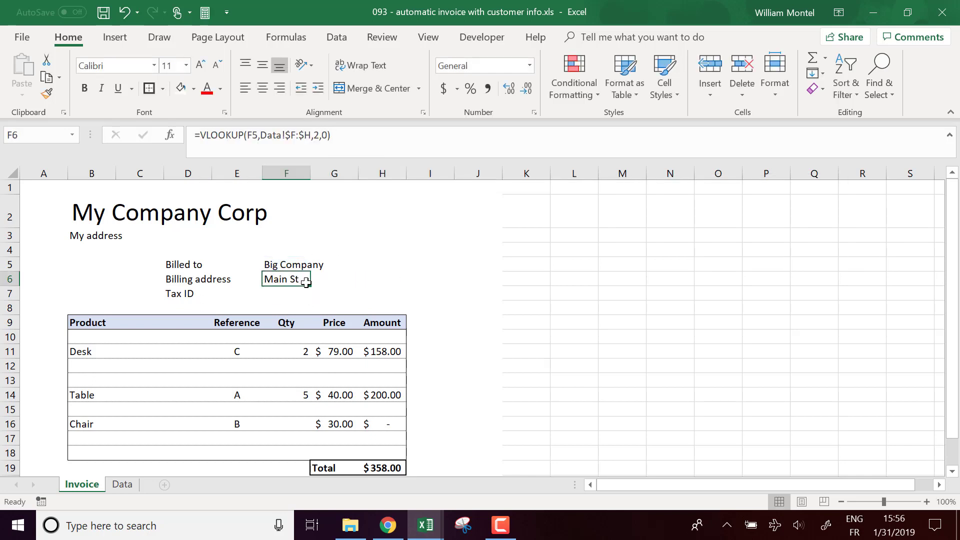
# Copy the billing address VLOOKUP formula text from F6, leaving that cell unchanged
pyautogui.hotkey('ctrl', 'c')
pyautogui.click(298, 293)
pyautogui.click(302, 142)
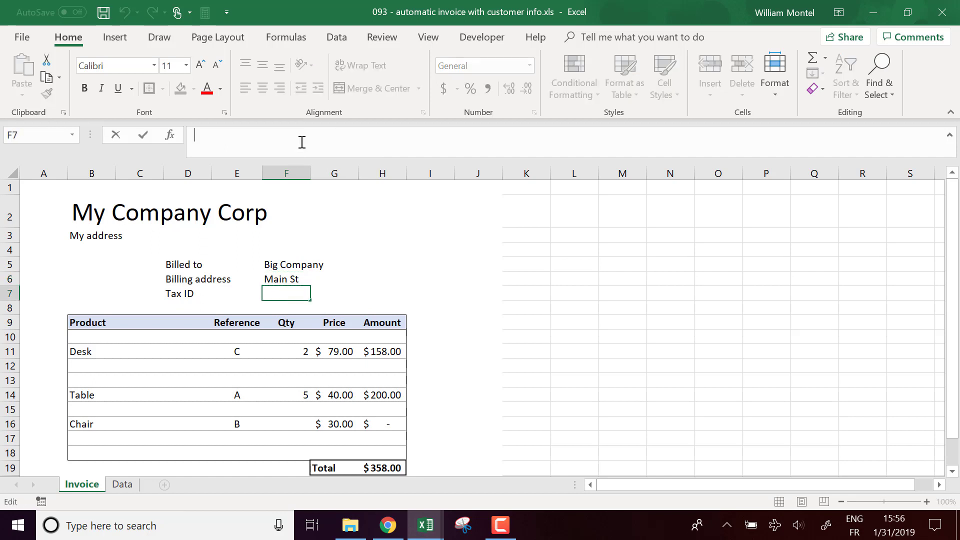
pyautogui.click(289, 278)
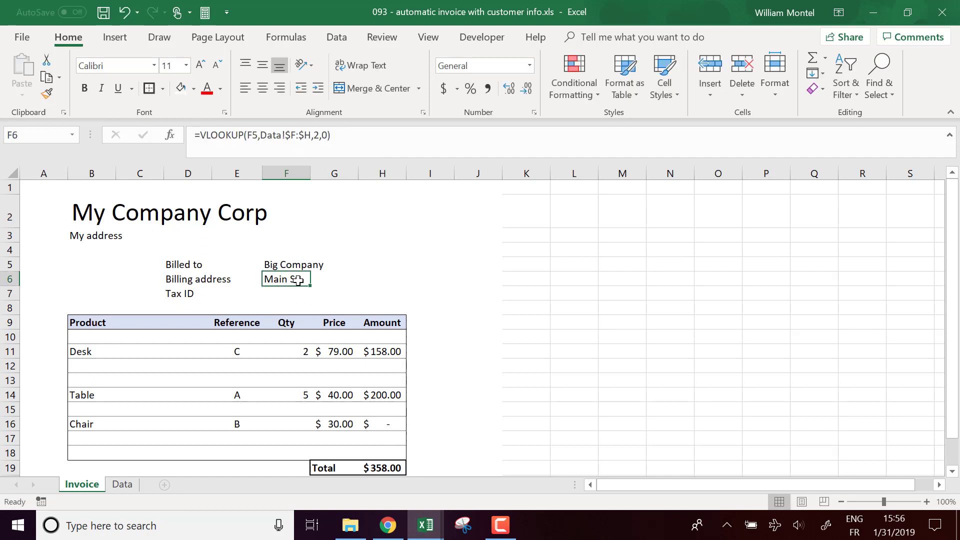
pyautogui.moveTo(338, 140); pyautogui.dragTo(116, 135)
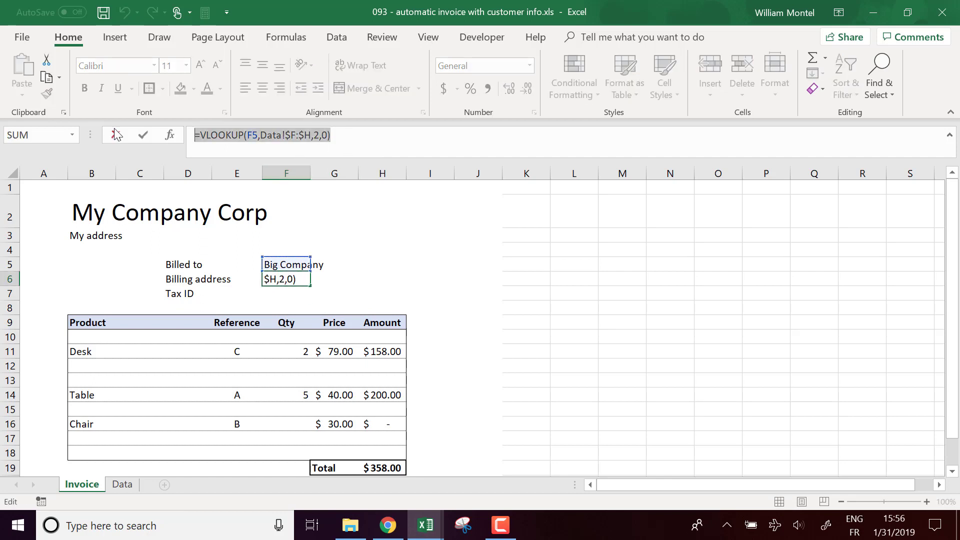
pyautogui.write('=')
pyautogui.click(280, 293)
pyautogui.press('Escape')
# Paste the lookup into Tax ID cell F7 with the column index changed from 2 to 3
pyautogui.click(302, 294)
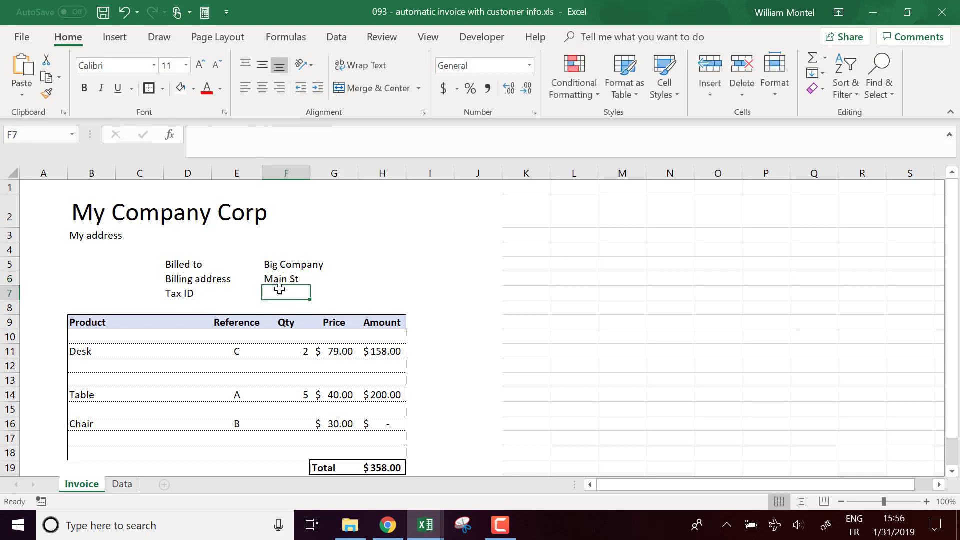
pyautogui.click(251, 129)
pyautogui.hotkey('ctrl', 'v')
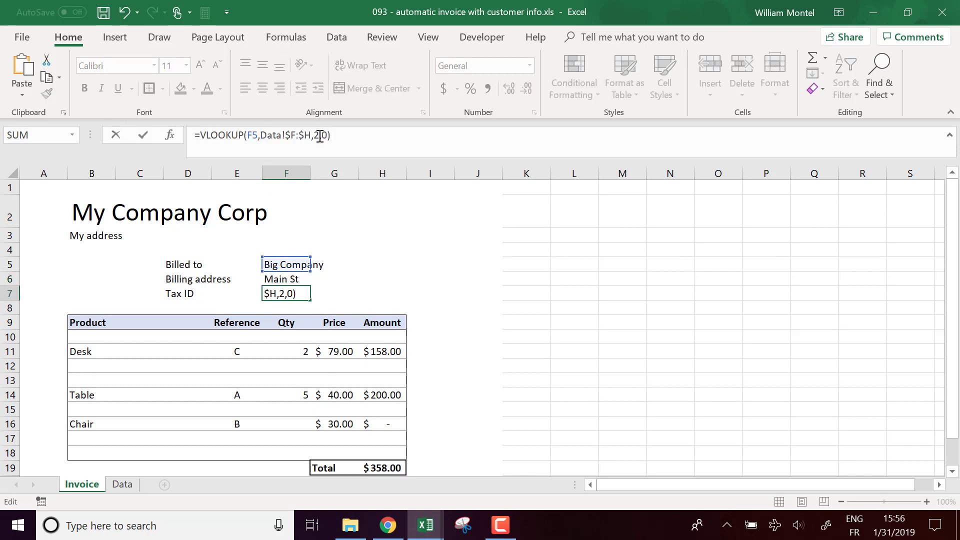
pyautogui.click(319, 136)
pyautogui.press('BackSpace')
pyautogui.write('3')
pyautogui.press('Return')
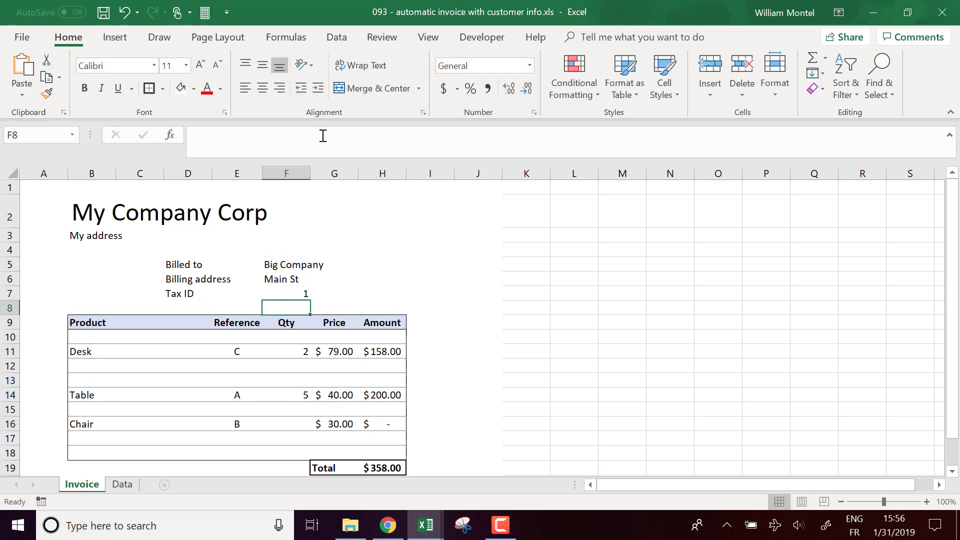
# Pick Huge Corp from the F5 customer dropdown and check the updated address and tax ID
pyautogui.click(304, 293)
pyautogui.click(287, 263)
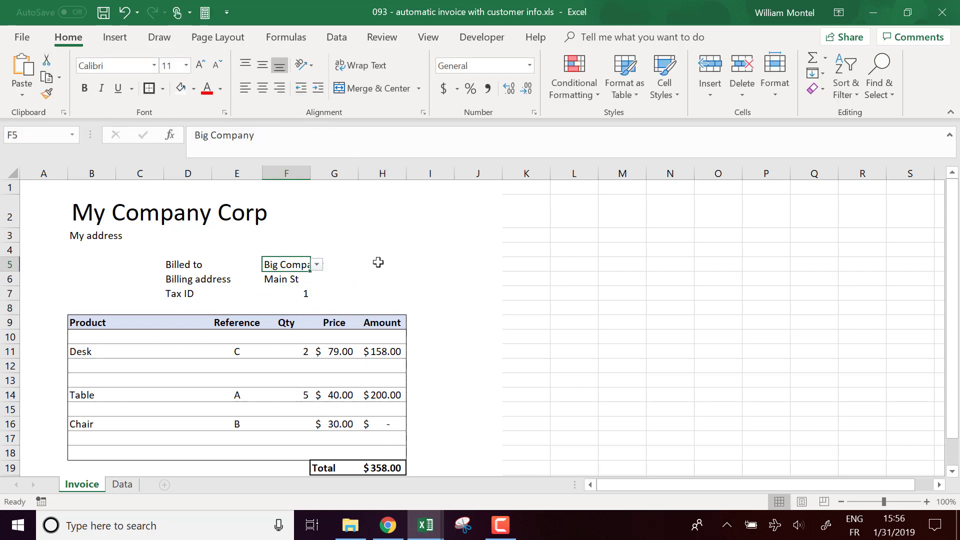
pyautogui.click(318, 264)
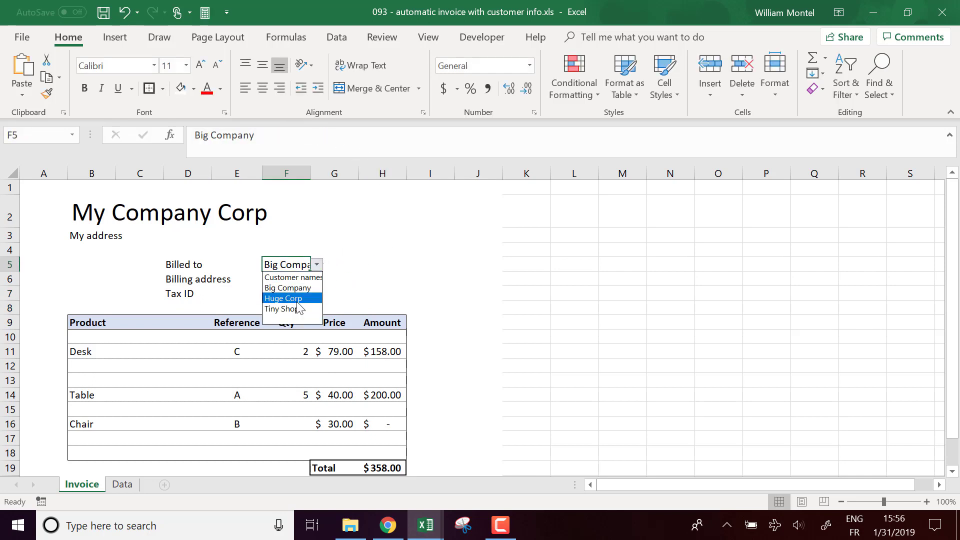
pyautogui.click(298, 296)
pyautogui.click(448, 291)
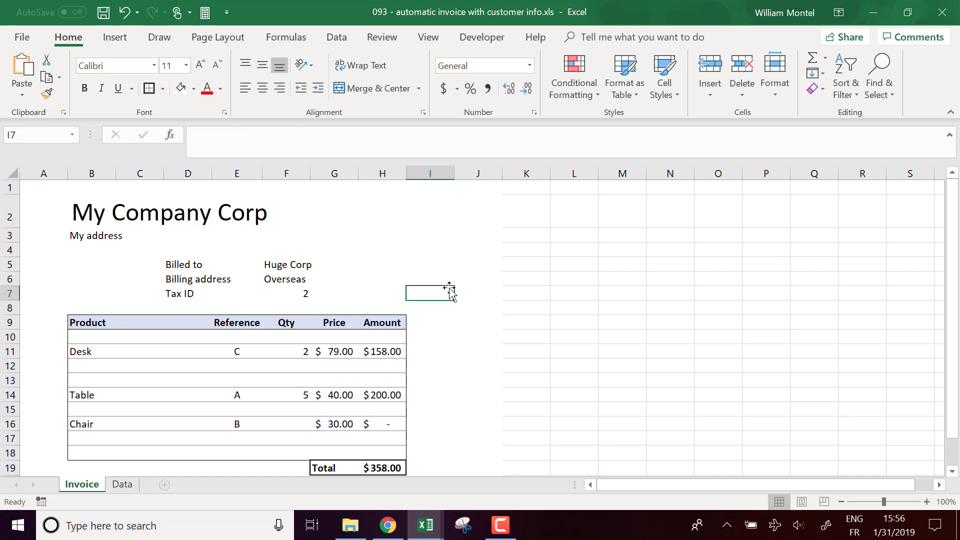
pyautogui.click(286, 279)
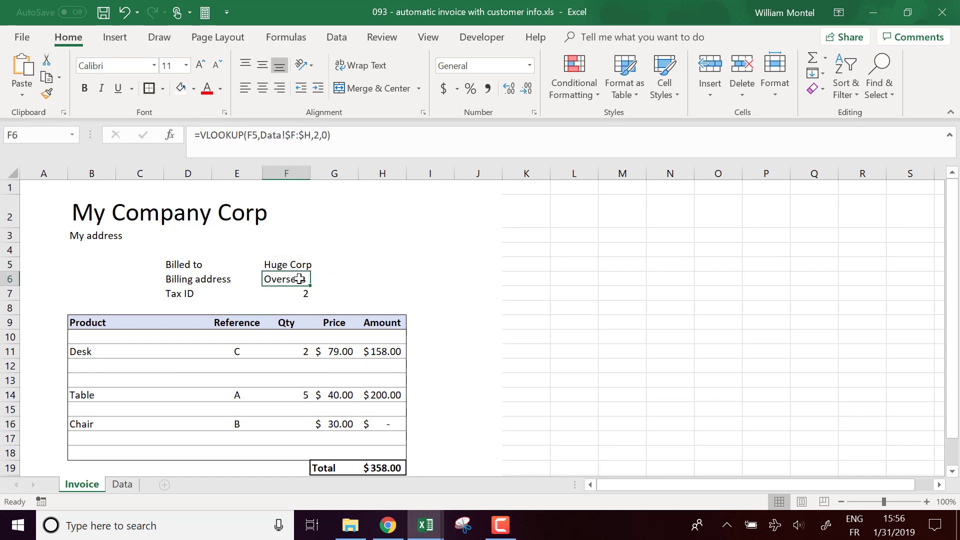
pyautogui.click(408, 284)
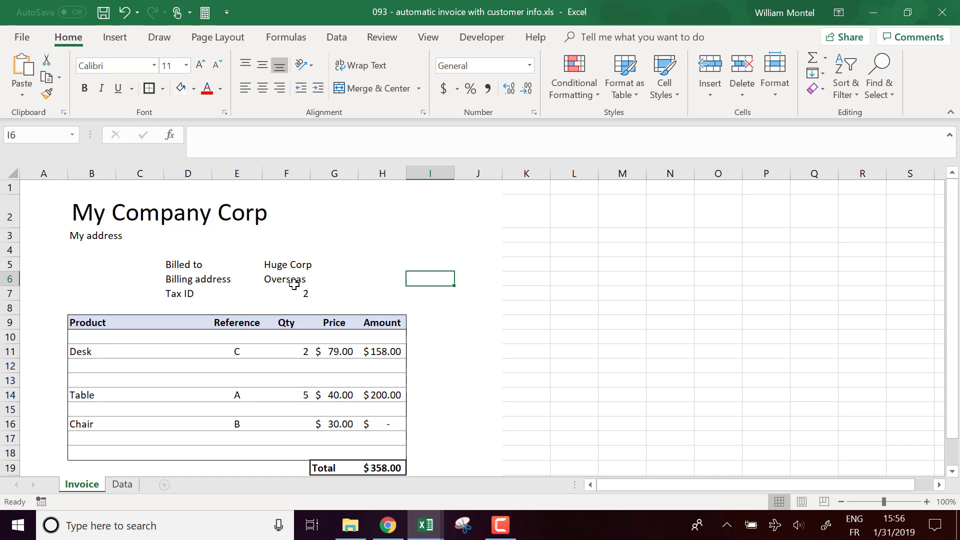
pyautogui.moveTo(295, 280); pyautogui.dragTo(390, 279)
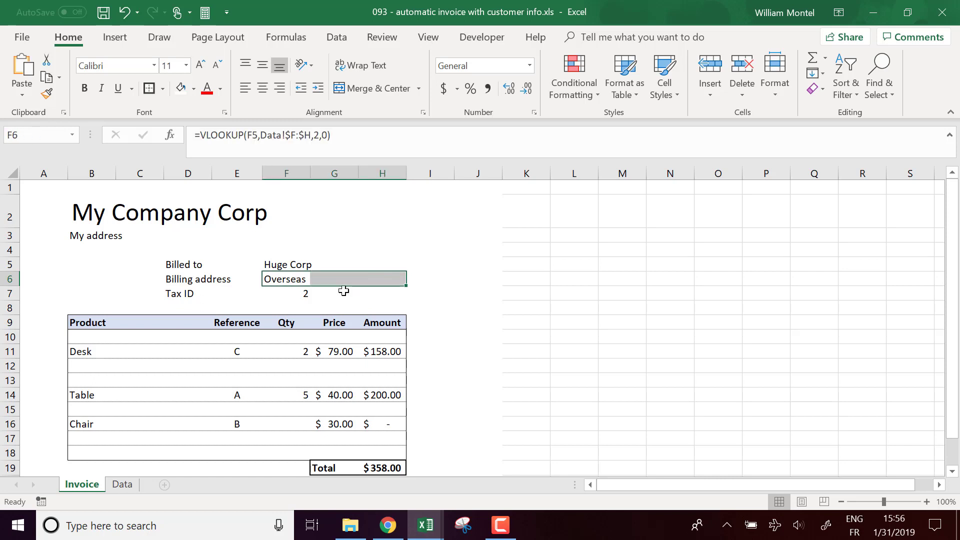
pyautogui.click(299, 295)
pyautogui.click(183, 290)
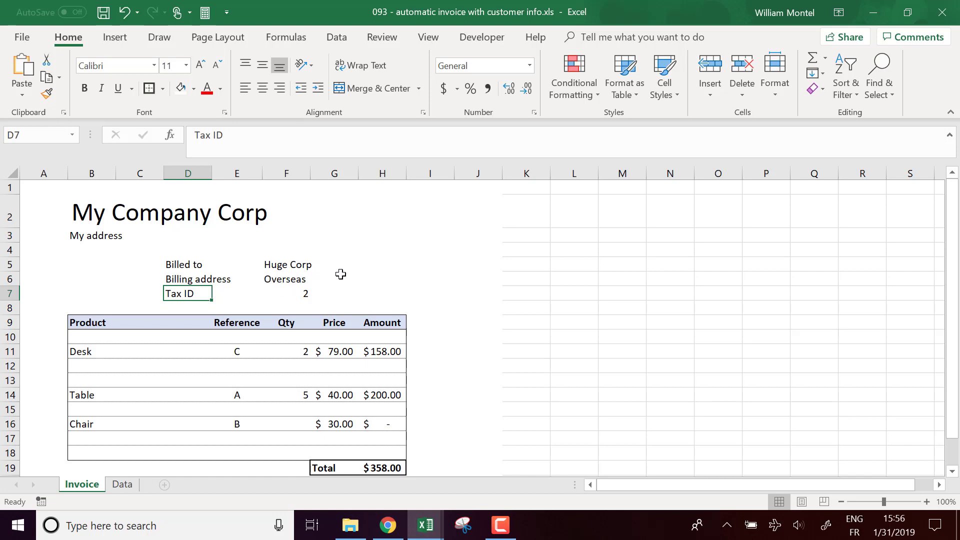
# Switch the customer to Tiny Shop and confirm the details show the corner and 3
pyautogui.click(307, 266)
pyautogui.click(318, 268)
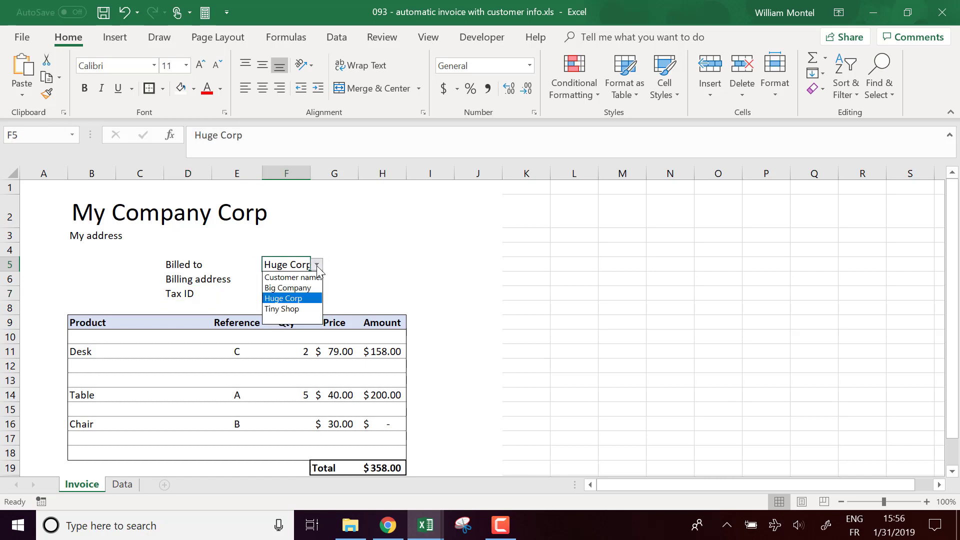
pyautogui.click(315, 311)
pyautogui.click(338, 247)
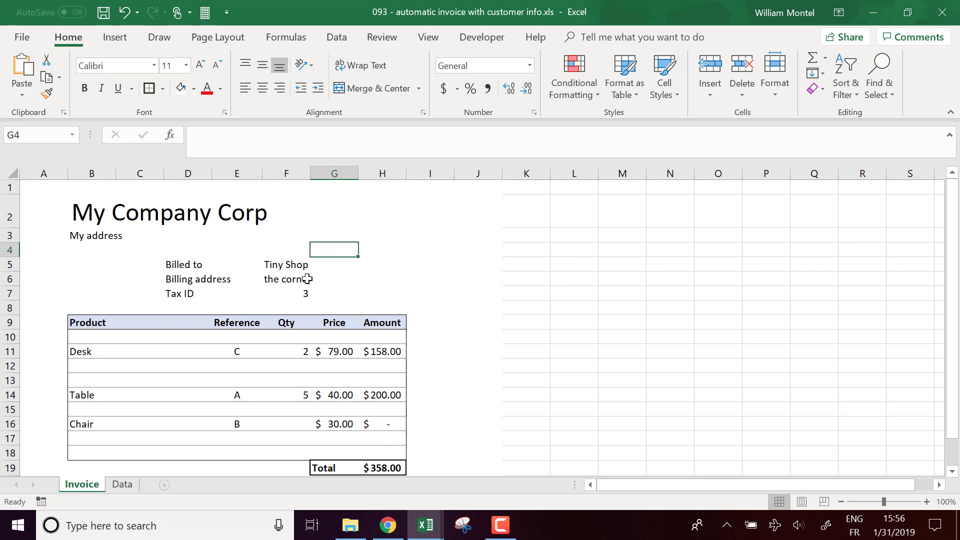
pyautogui.moveTo(304, 266); pyautogui.dragTo(303, 295)
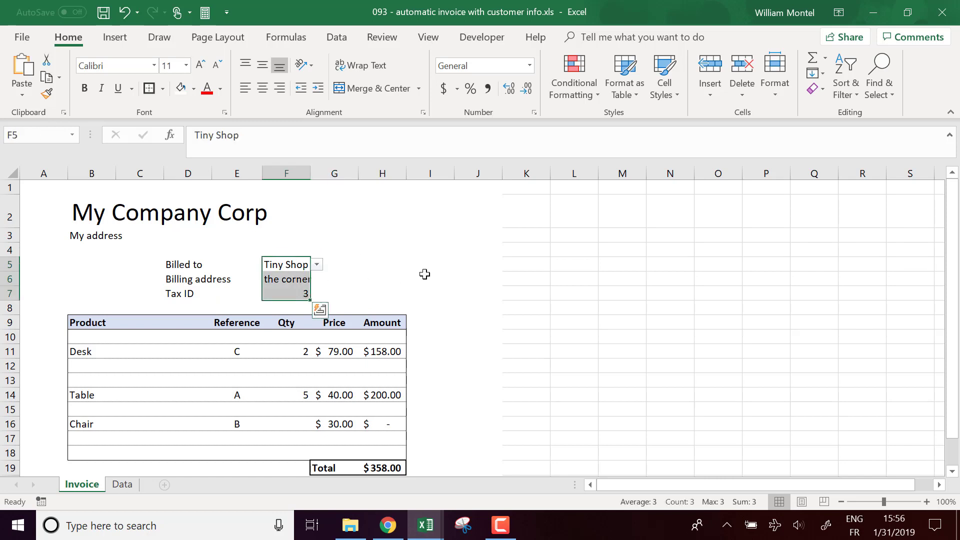
pyautogui.click(317, 266)
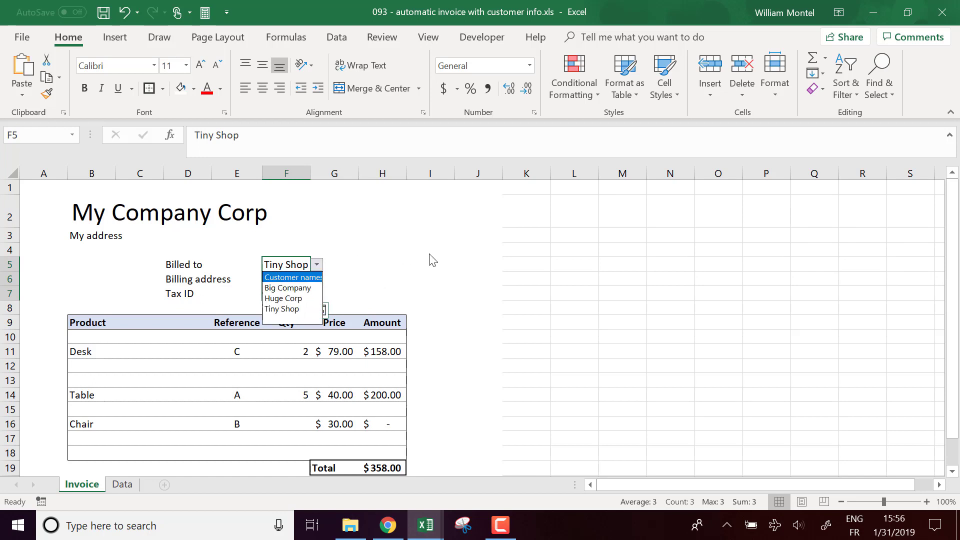
pyautogui.click(421, 264)
pyautogui.click(465, 295)
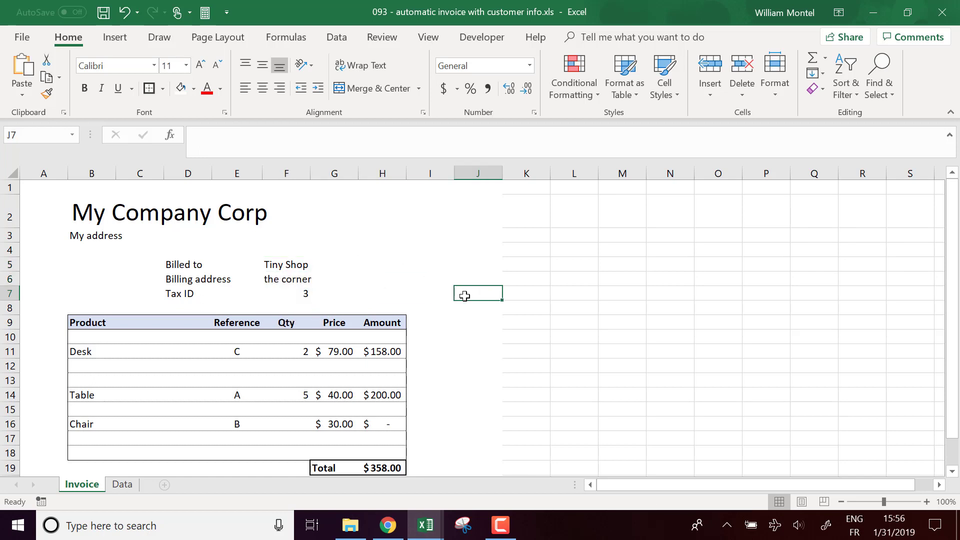
pyautogui.scroll(-1, 462, 310)
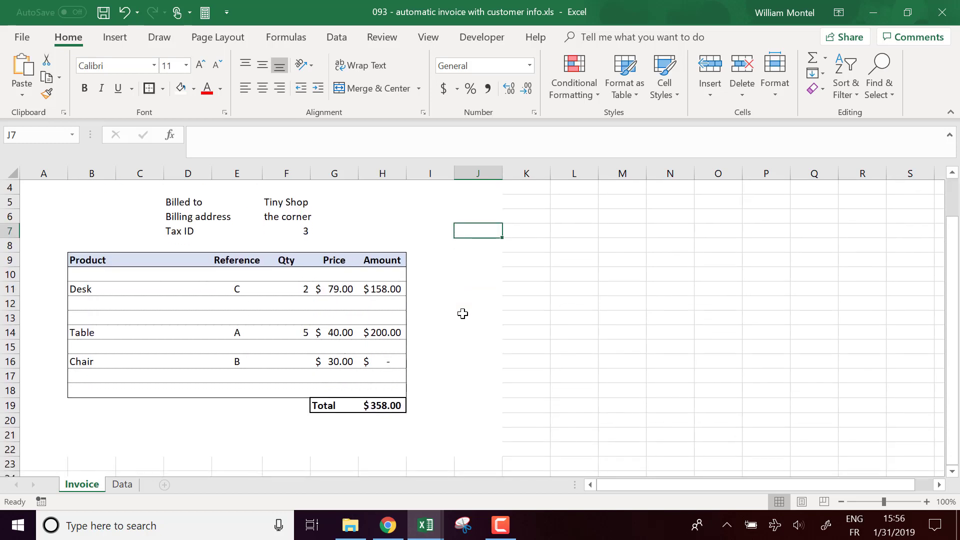
pyautogui.scroll(1, 474, 313)
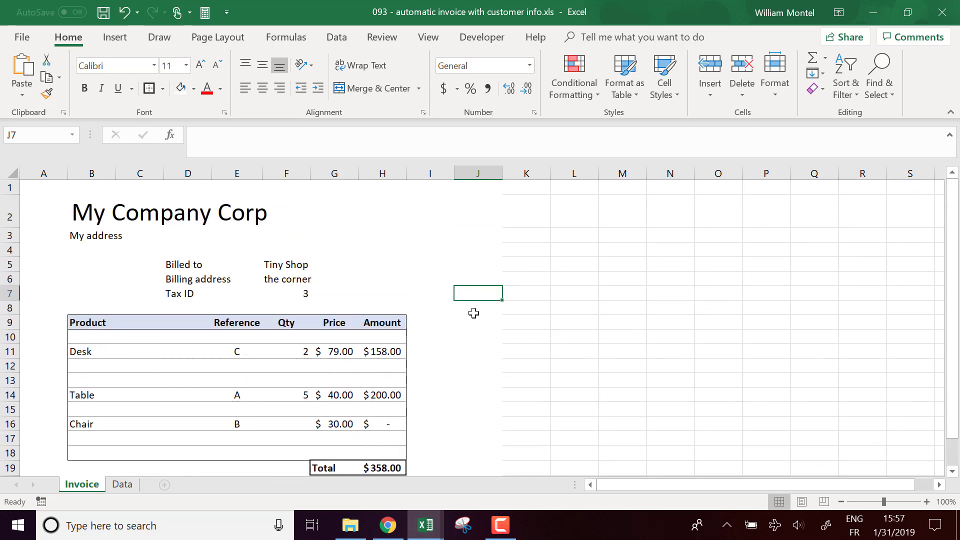
pyautogui.moveTo(952, 258); pyautogui.dragTo(953, 274)
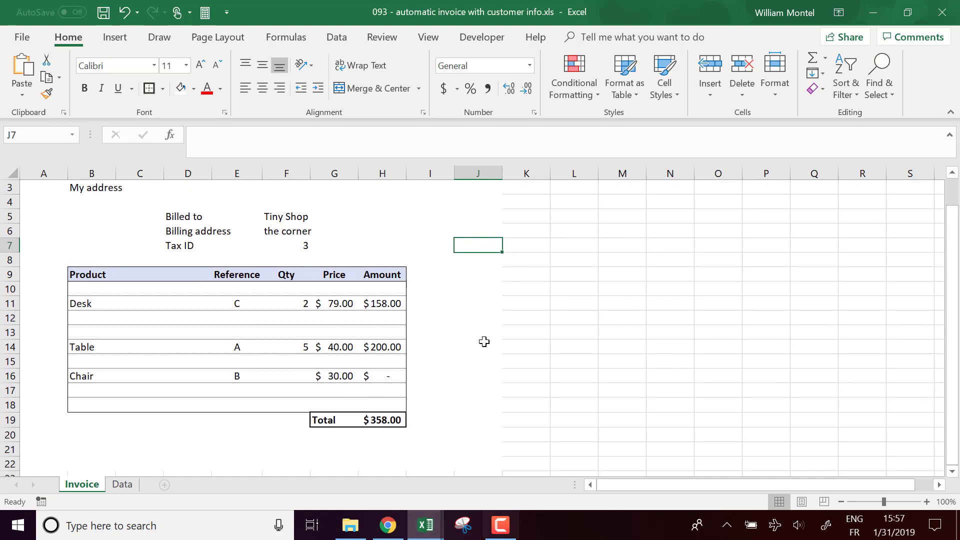
pyautogui.scroll(1, 510, 367)
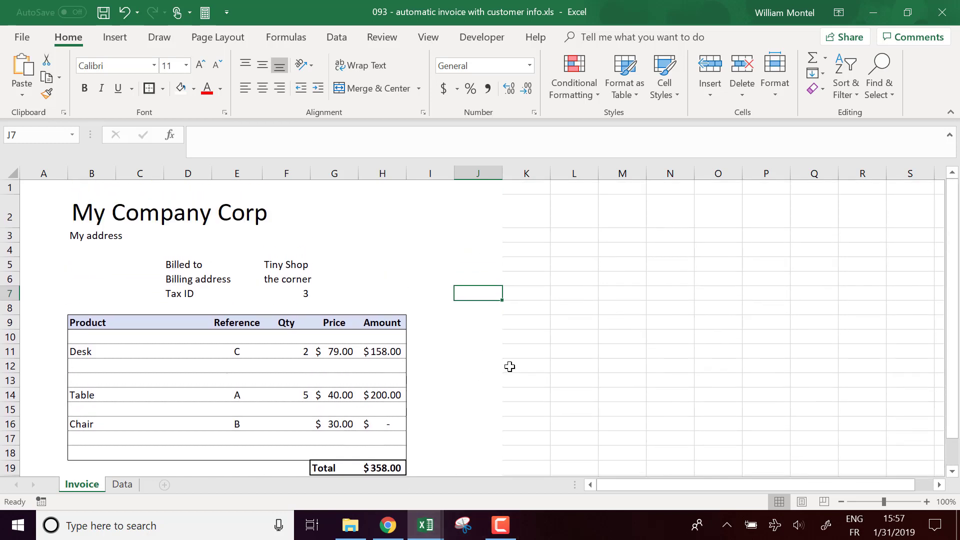